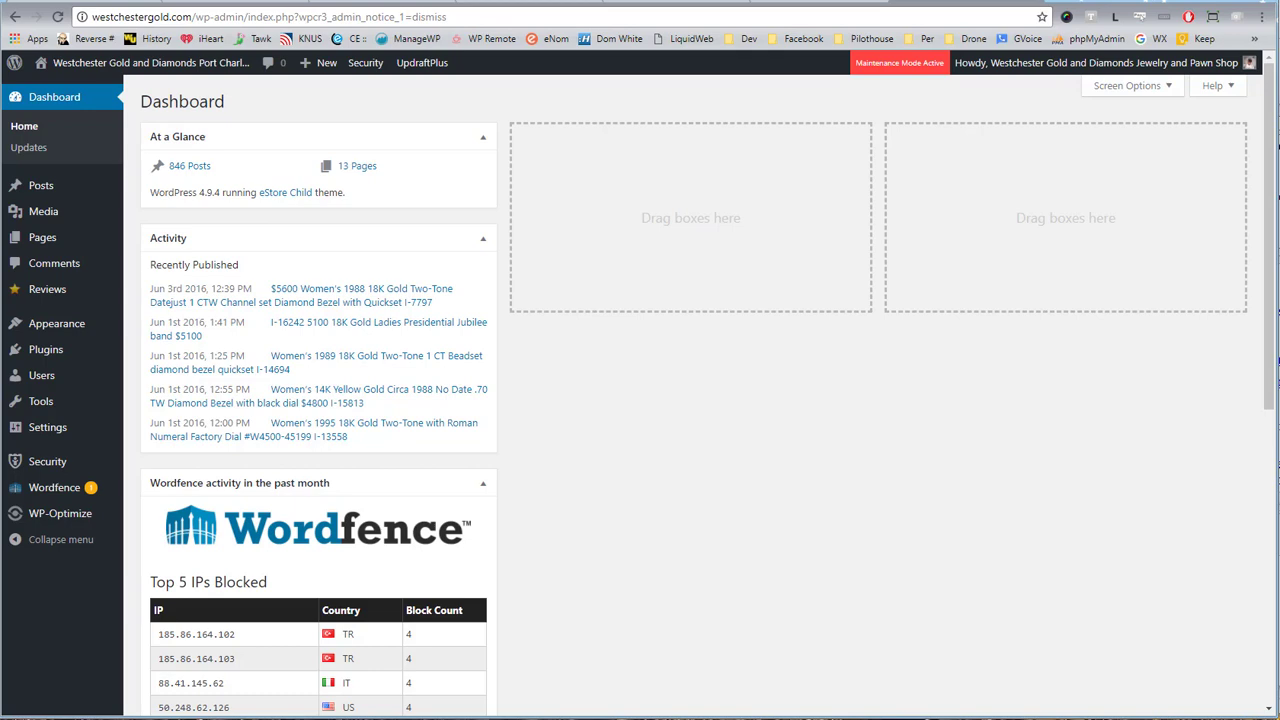
Switch to xplorer² and open _DSC0001.JPG from the Photos folder in Photoshop.
key(alt+Tab)
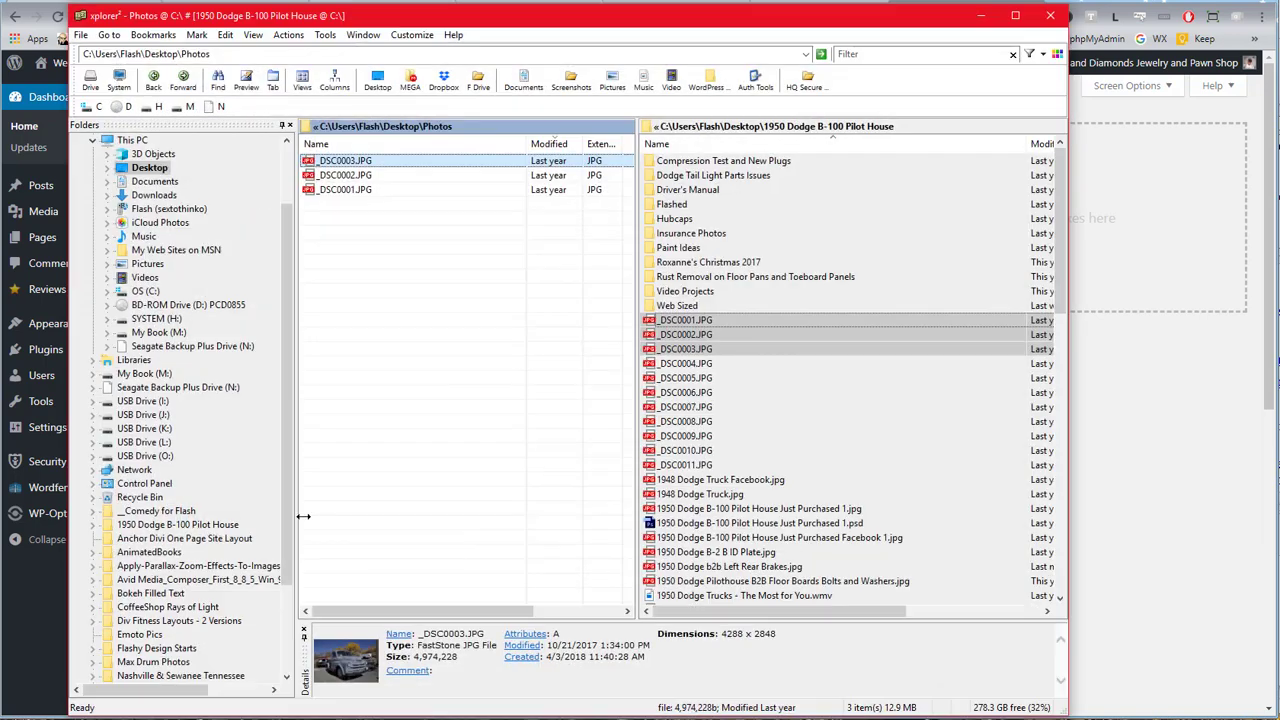
click(336, 192)
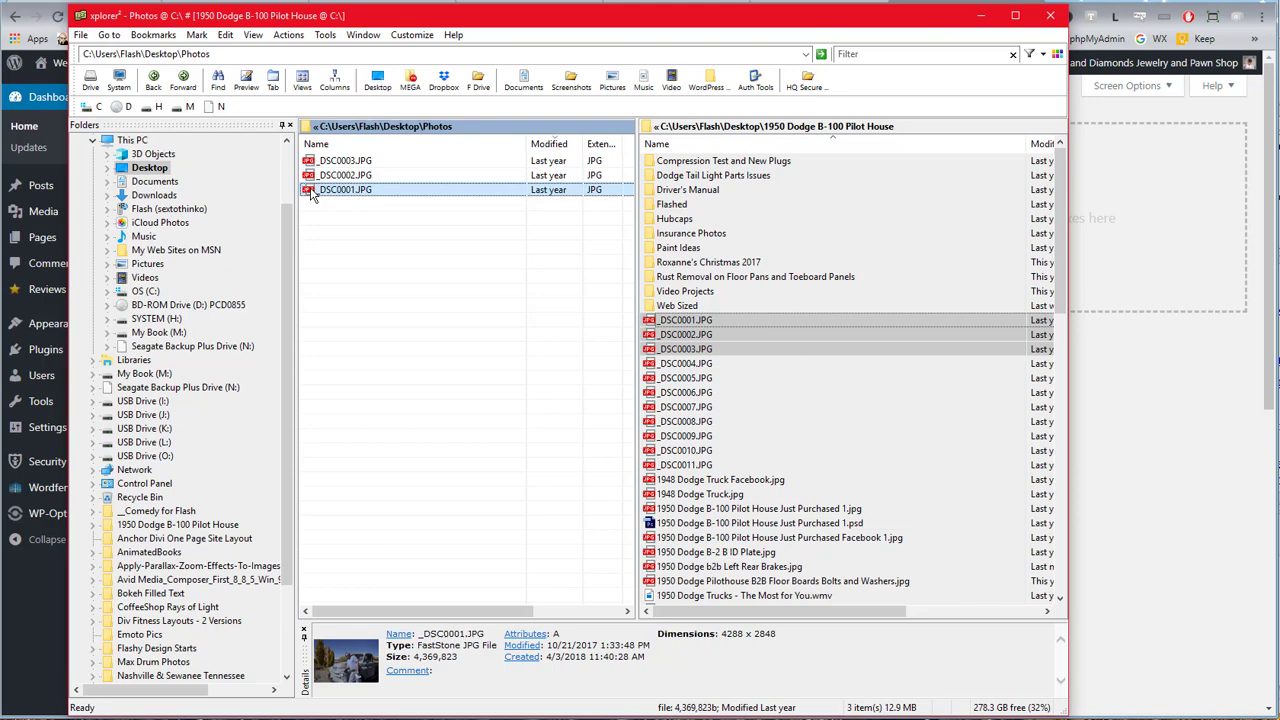
drag(313, 193, 642, 364)
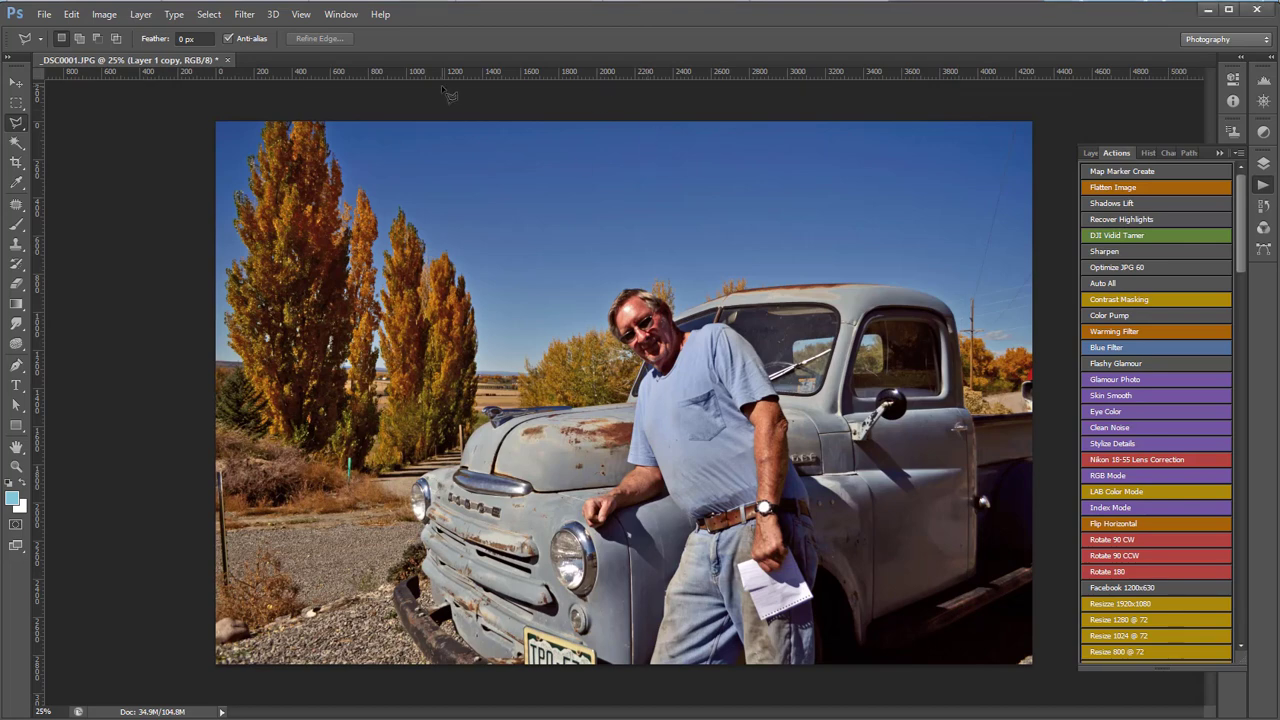
Resize the image to 1920 pixels wide with constrained proportions and view it at 100%.
click(104, 14)
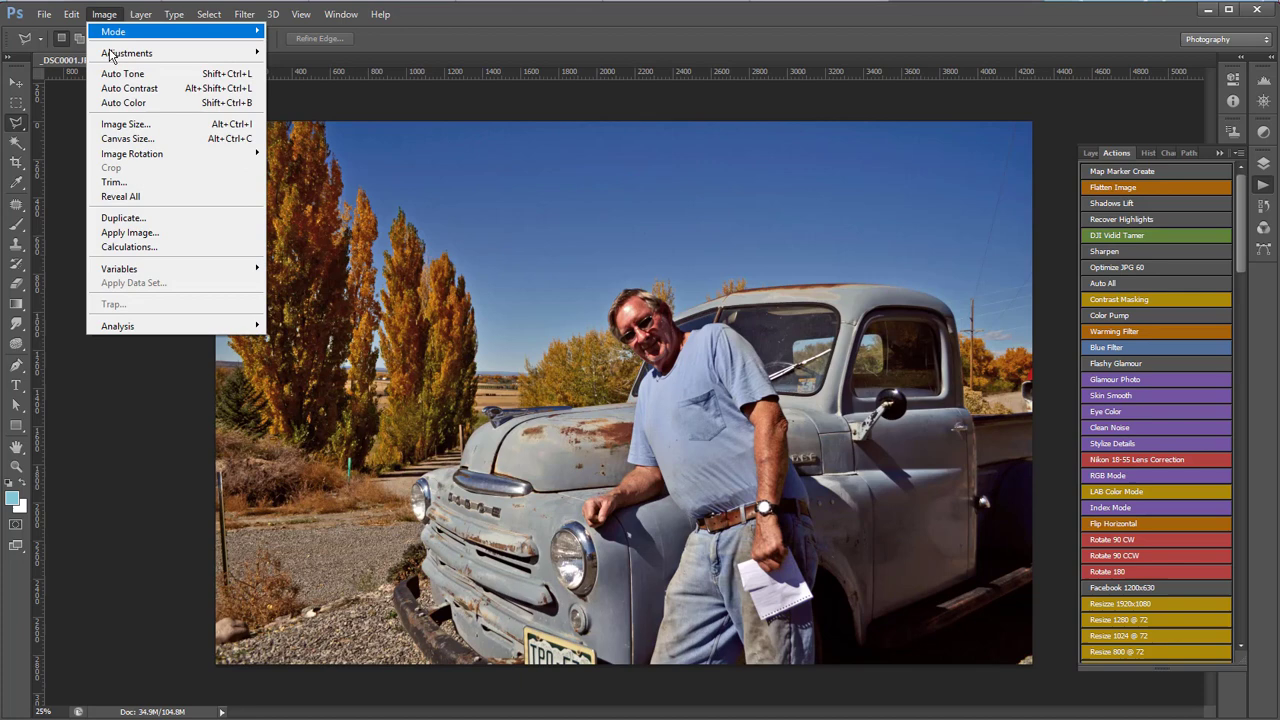
click(127, 125)
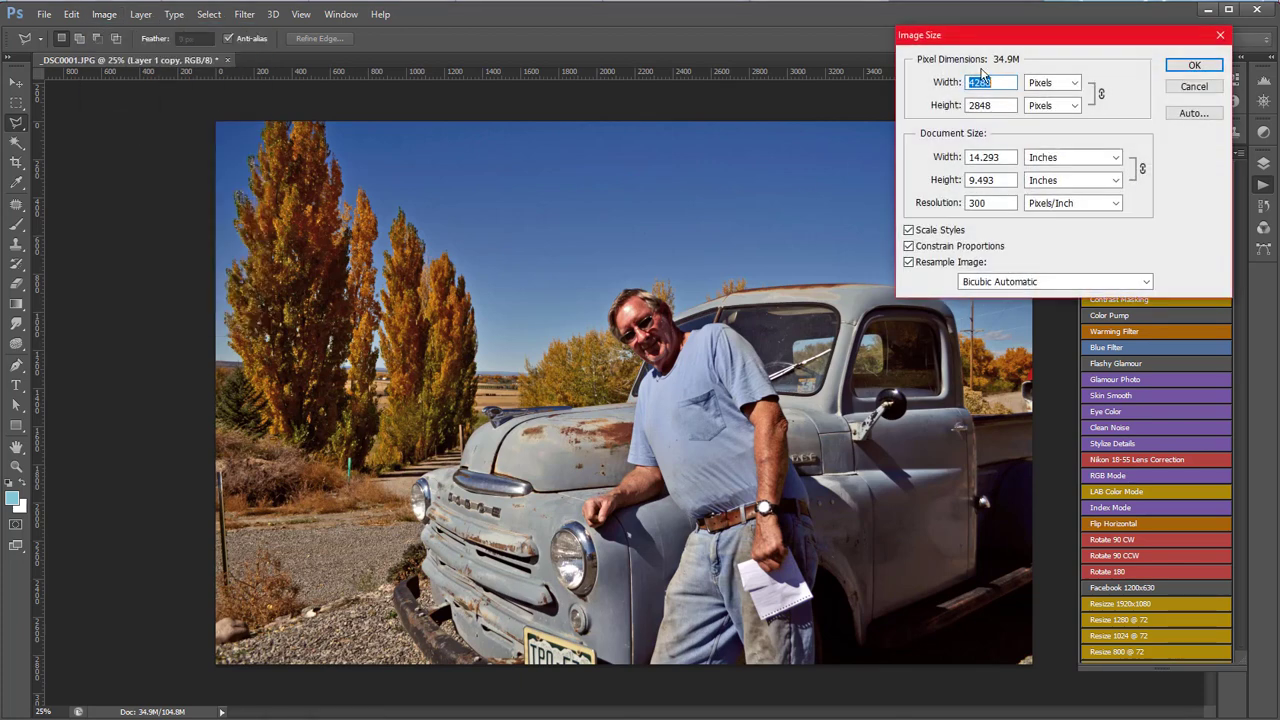
text(1920)
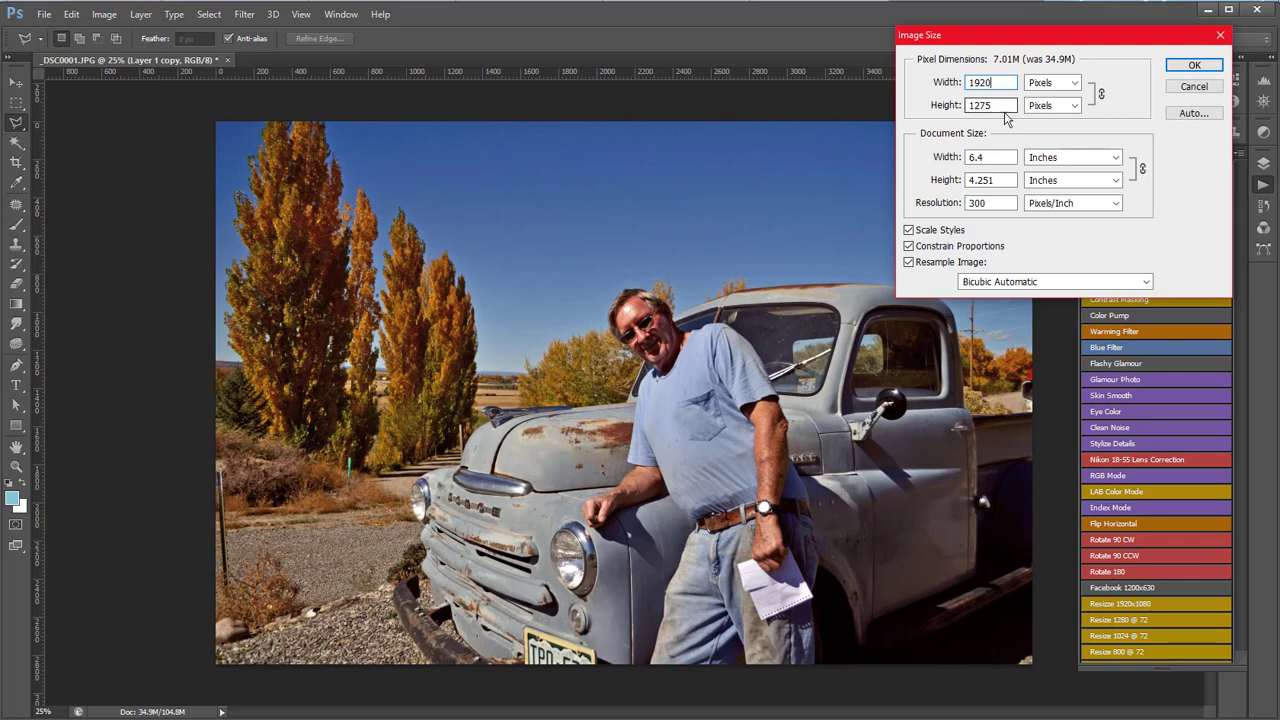
click(1196, 65)
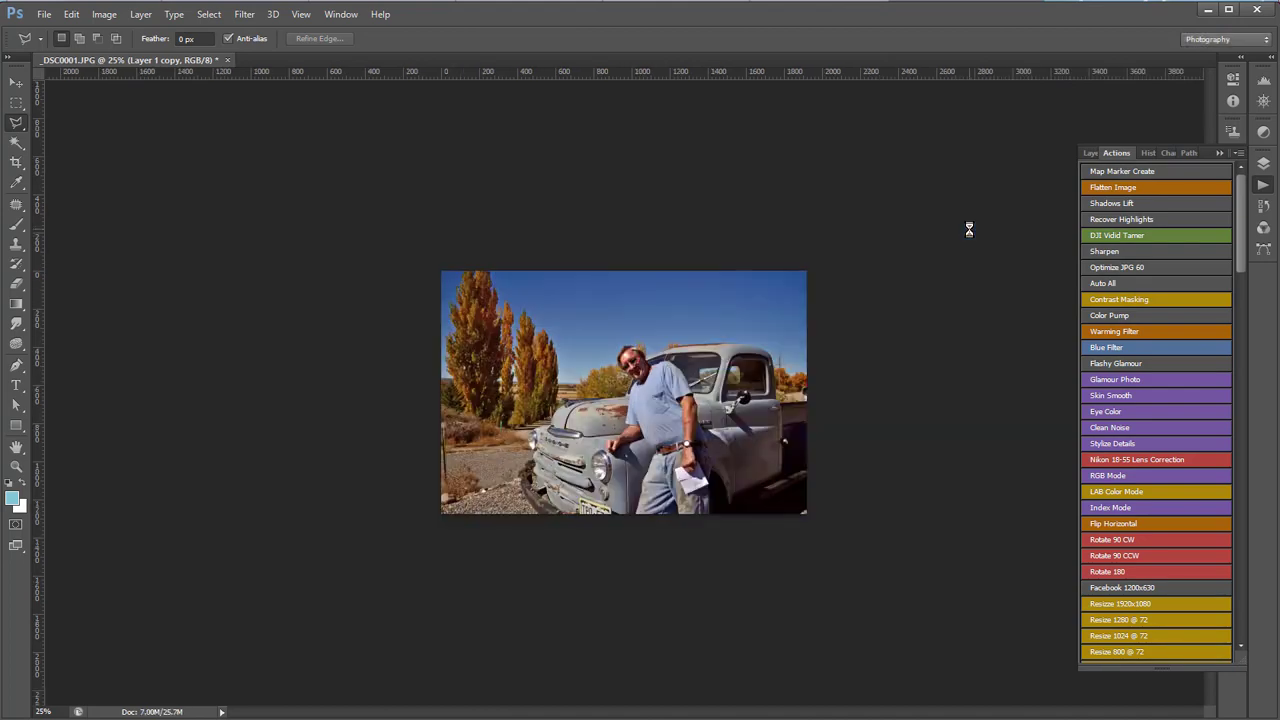
key(ctrl+1)
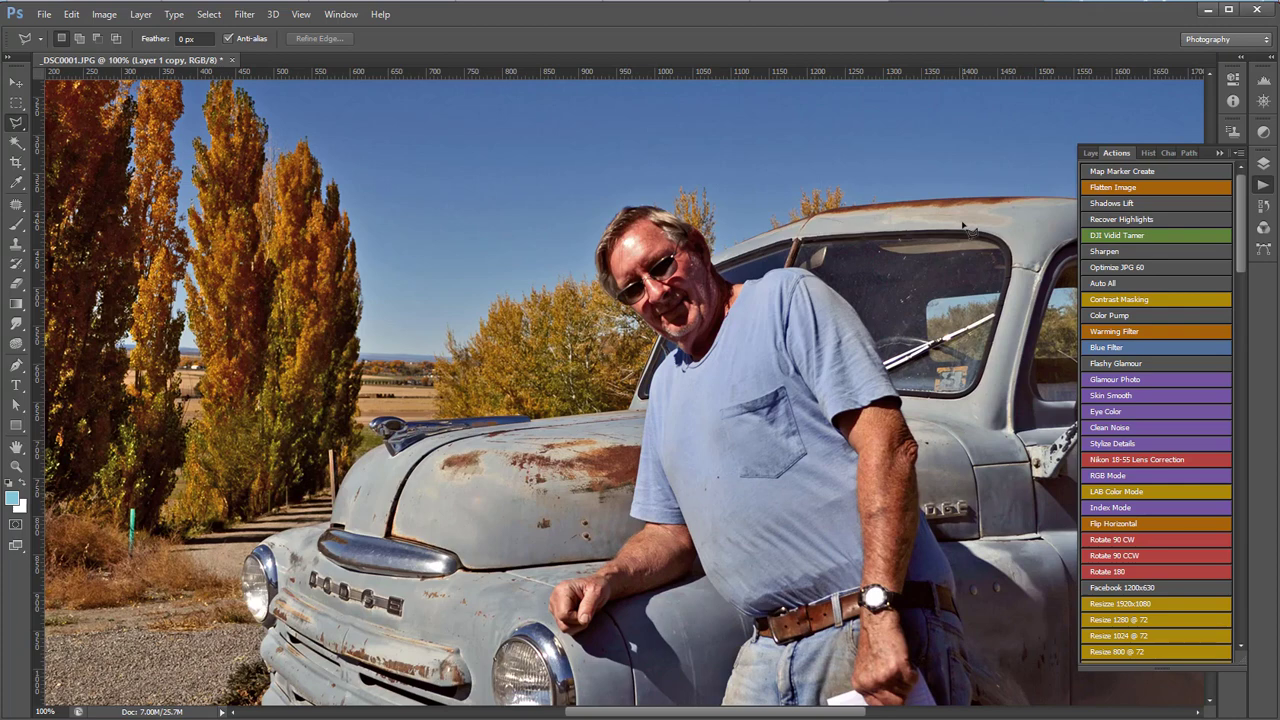
Resize the image to a width of 1080 pixels with constrained proportions.
key(ctrl+alt+i)
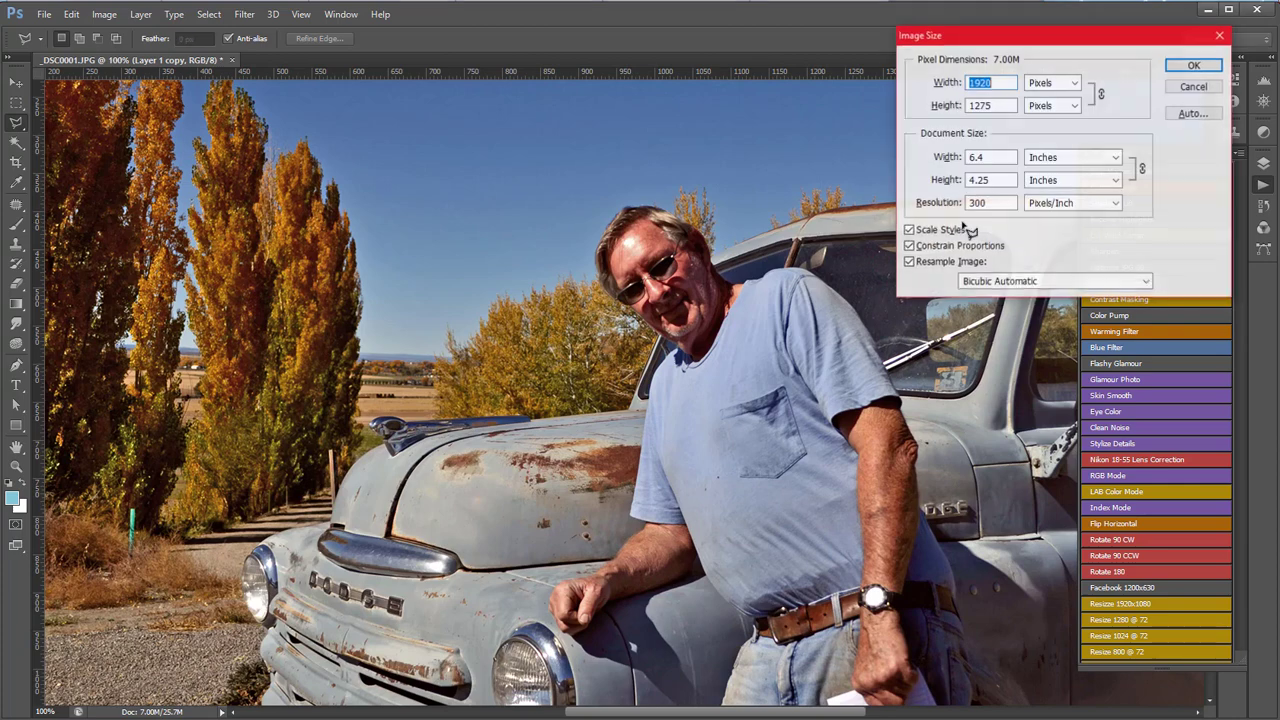
text(1080)
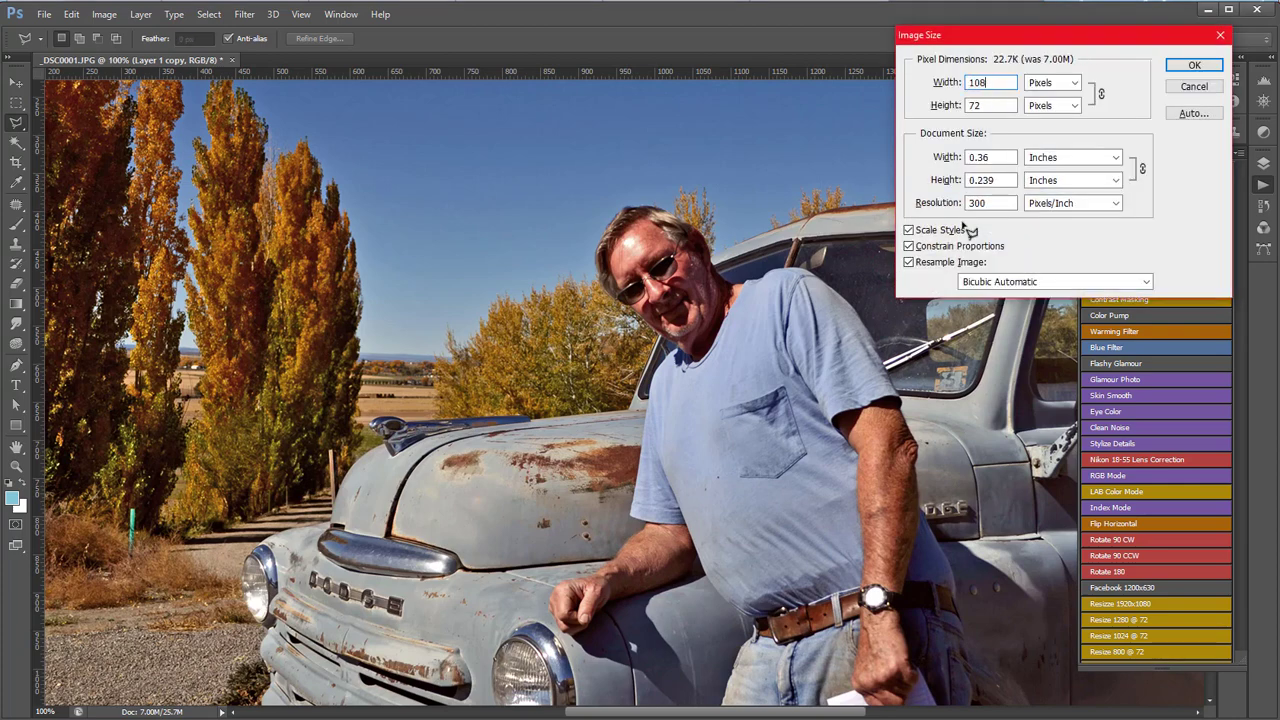
click(1193, 66)
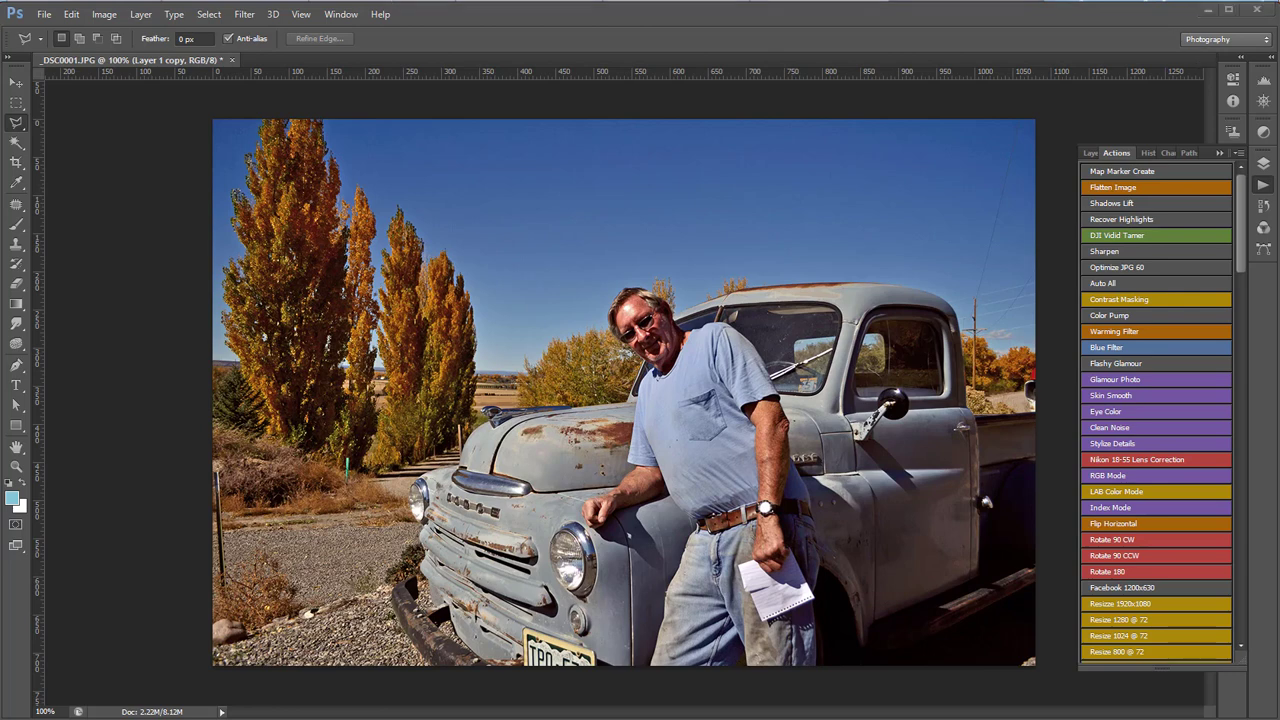
click(517, 95)
Set up a Save for Web export as JPEG with the High preset at quality 60 and proceed to saving.
key(ctrl+alt+shift+s)
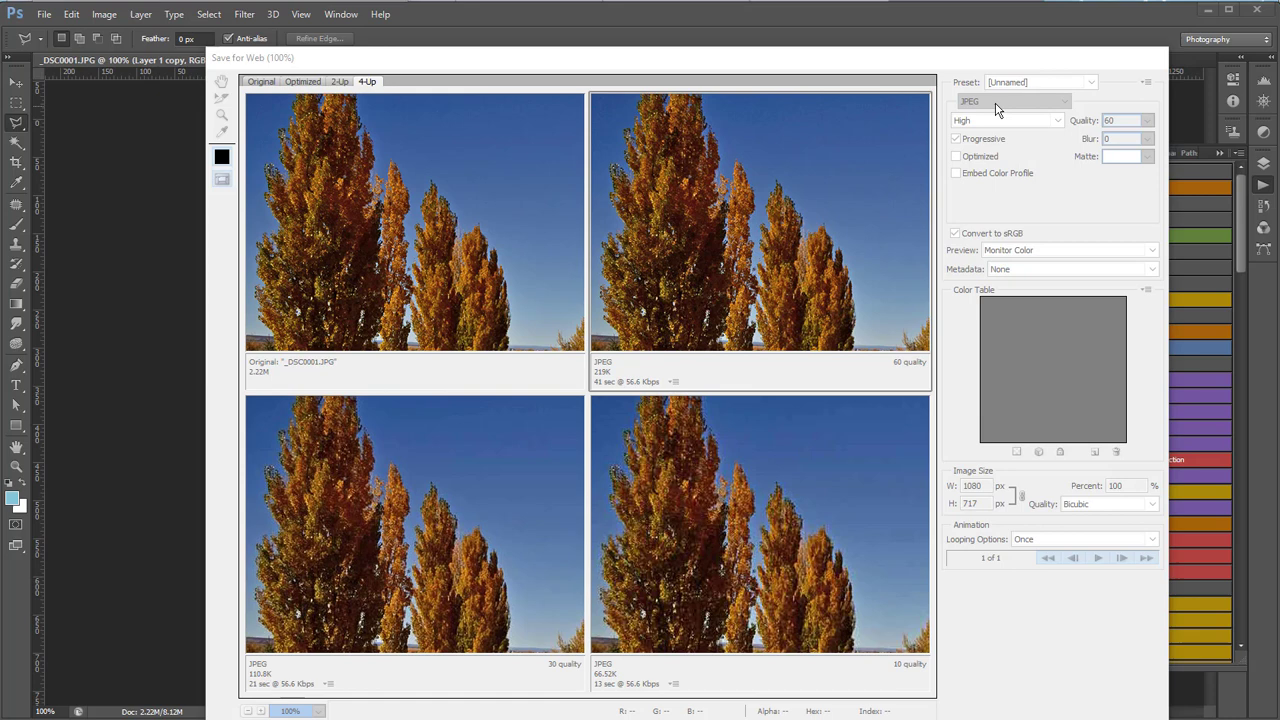
click(990, 122)
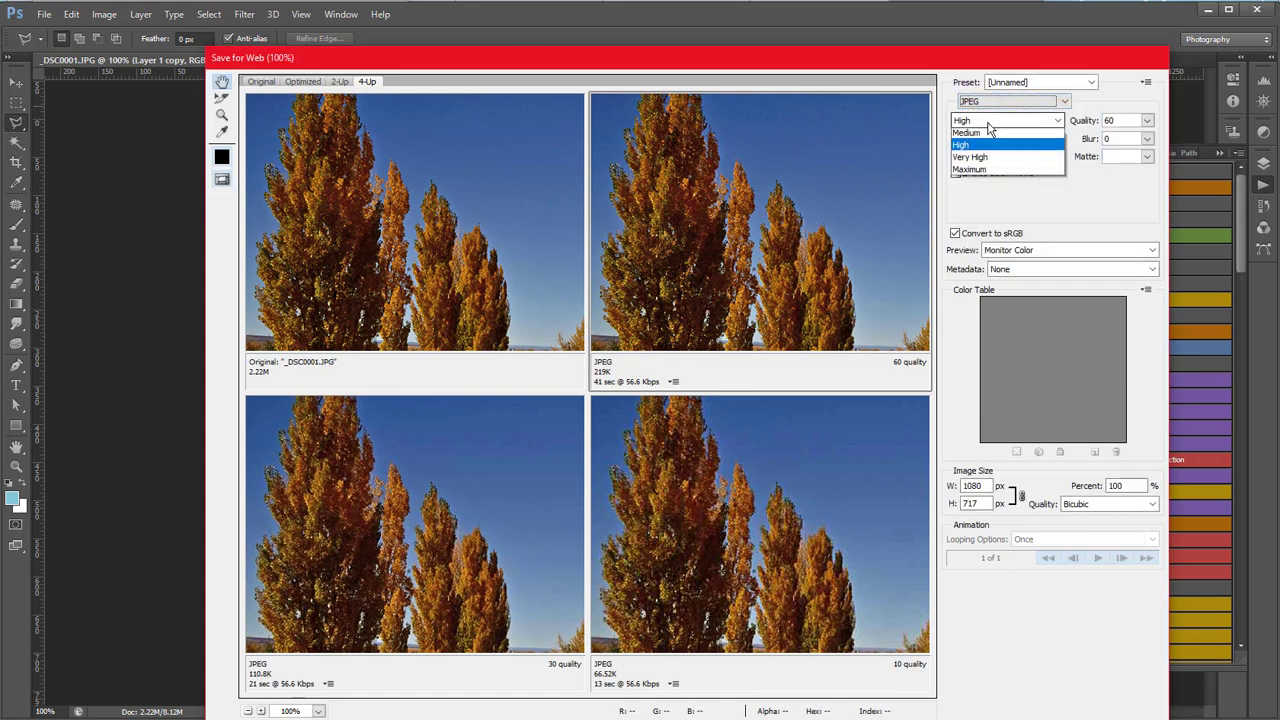
click(1020, 158)
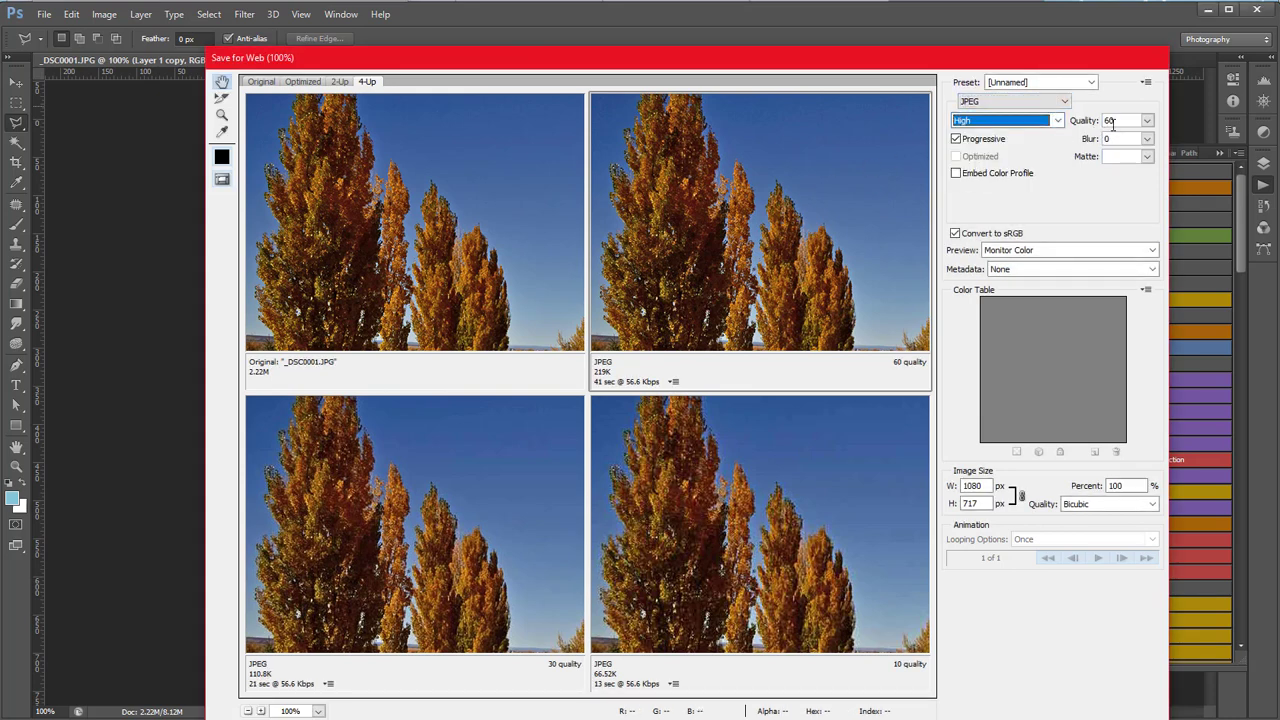
key(Return)
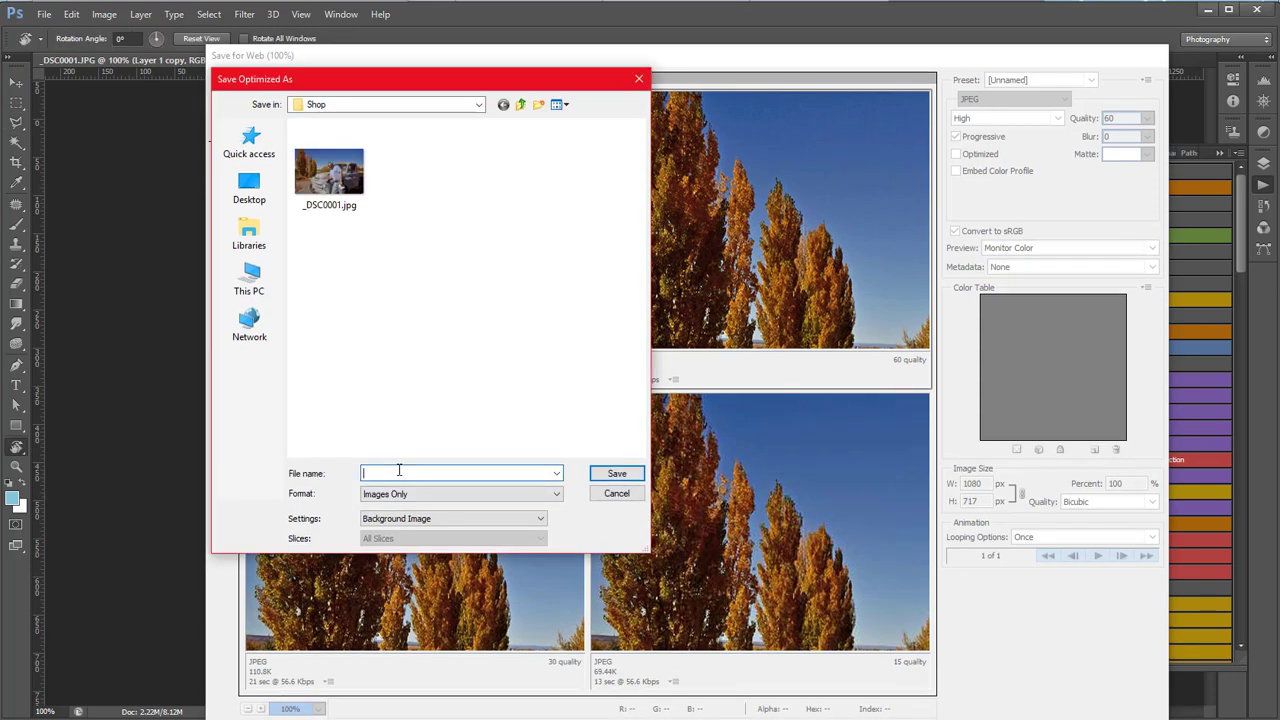
Save the optimized image under the subject's first name followed by "with Dodge Truck - id-001a".
text(Gary with Dodge Truck -)
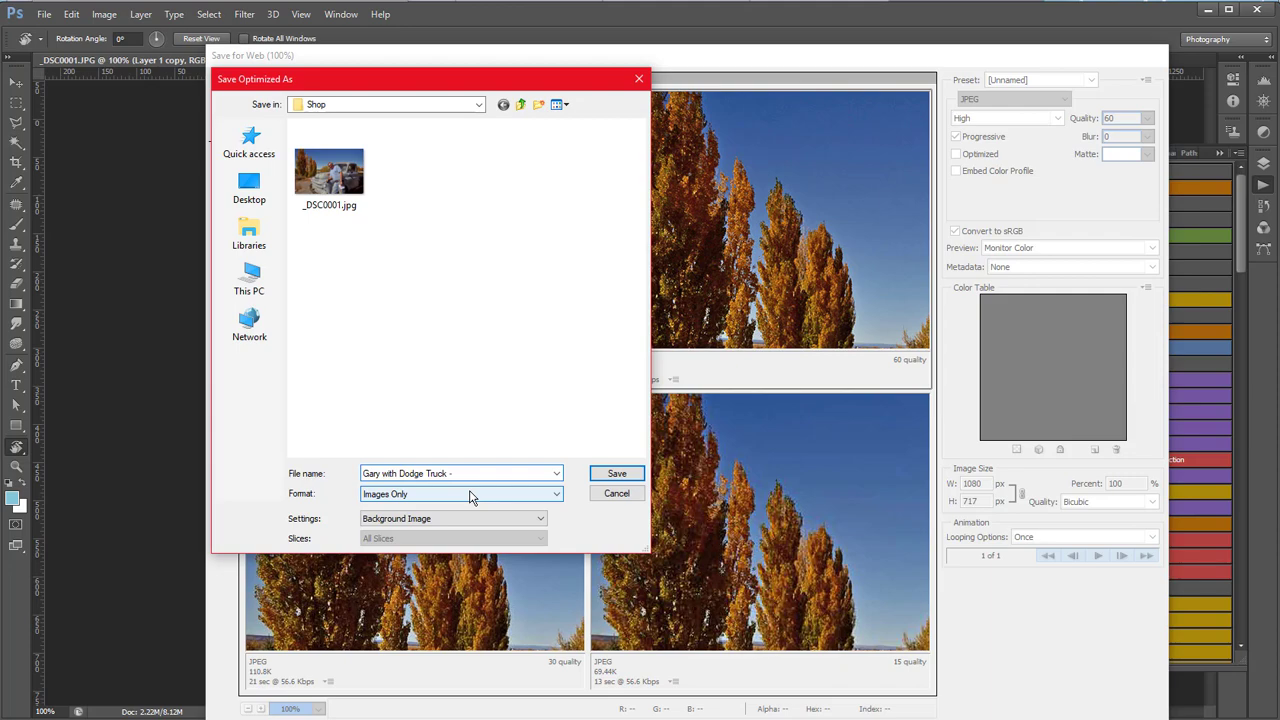
text( id)
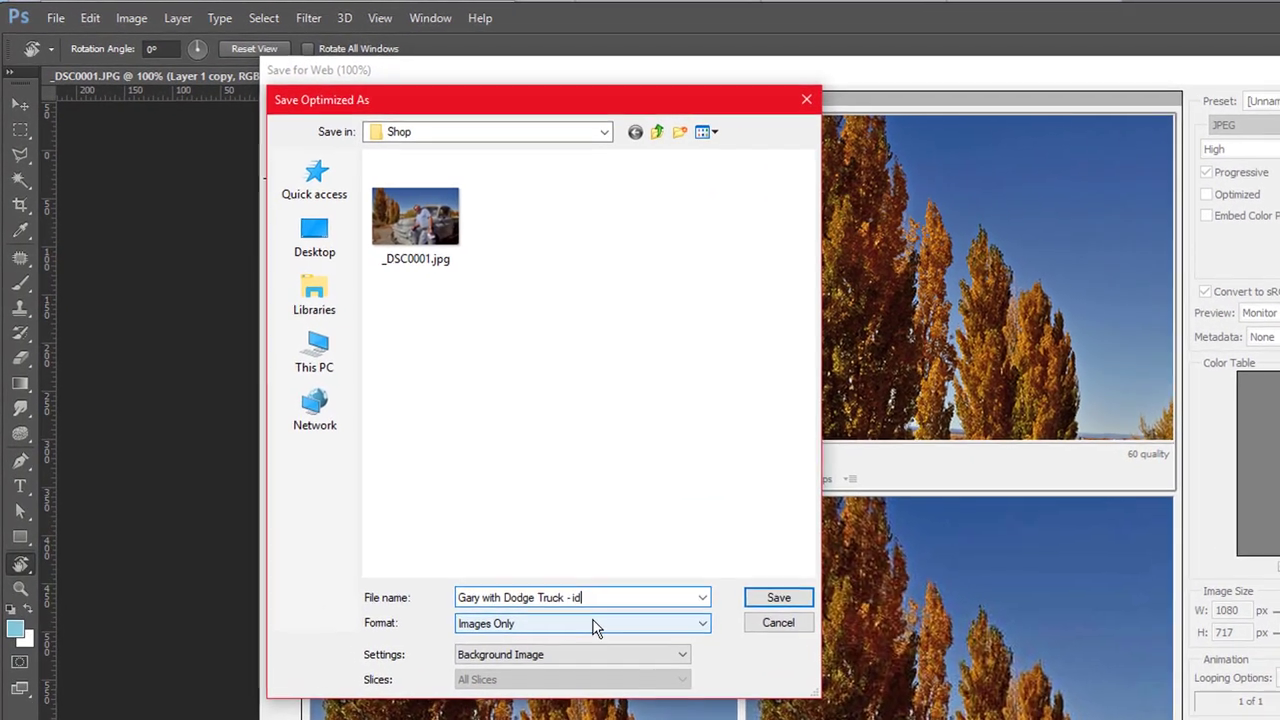
text(-001)
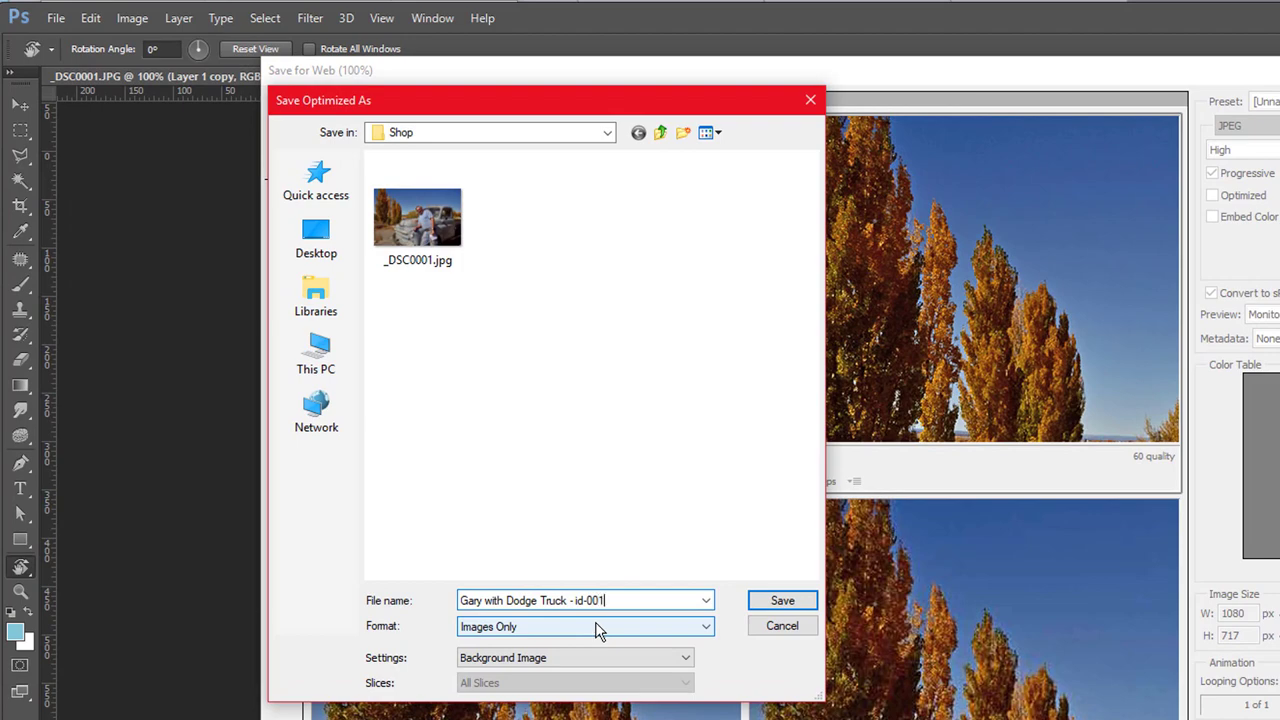
text(a)
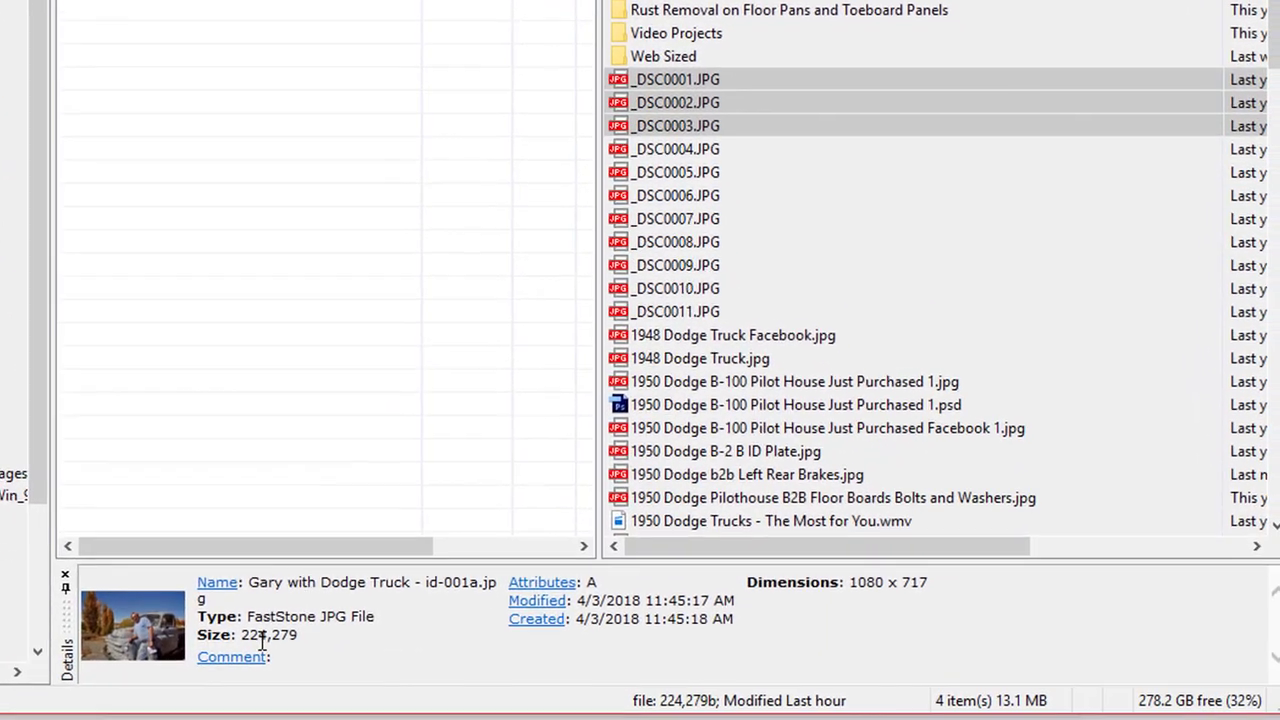
Compare the file size and dimensions of the exported JPG with the original photos in xplorer².
drag(240, 636, 320, 616)
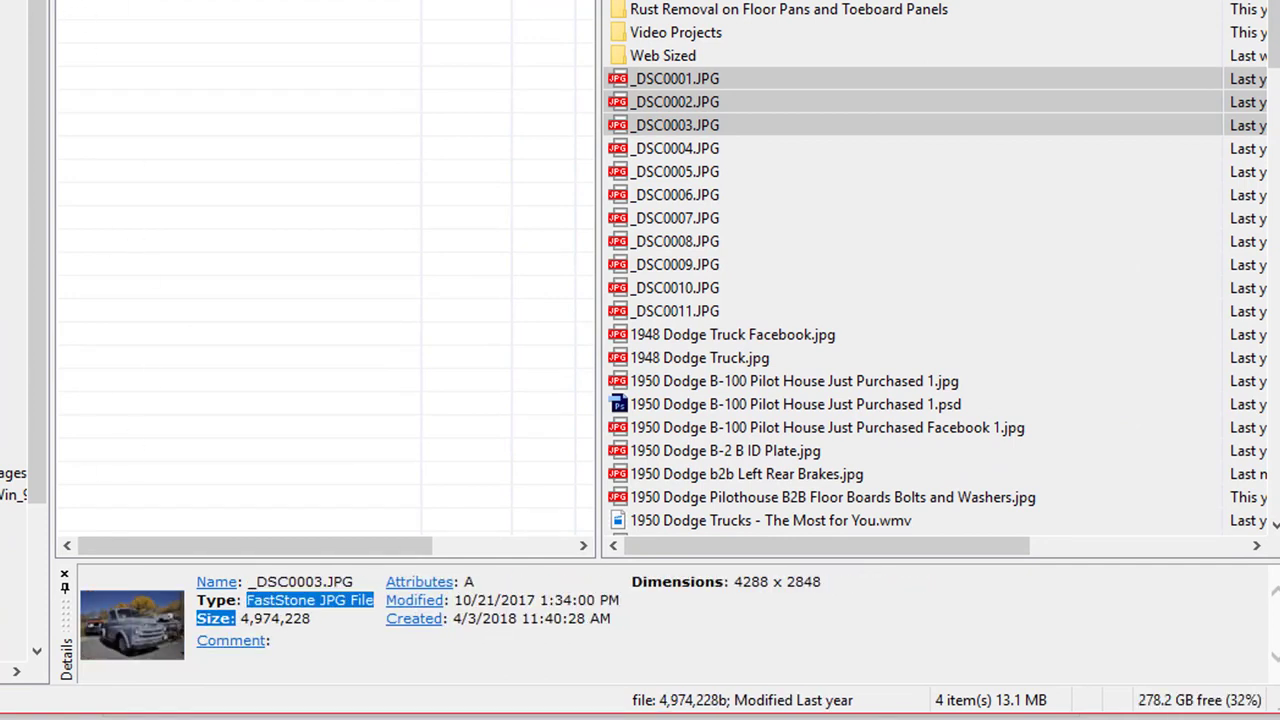
click(330, 204)
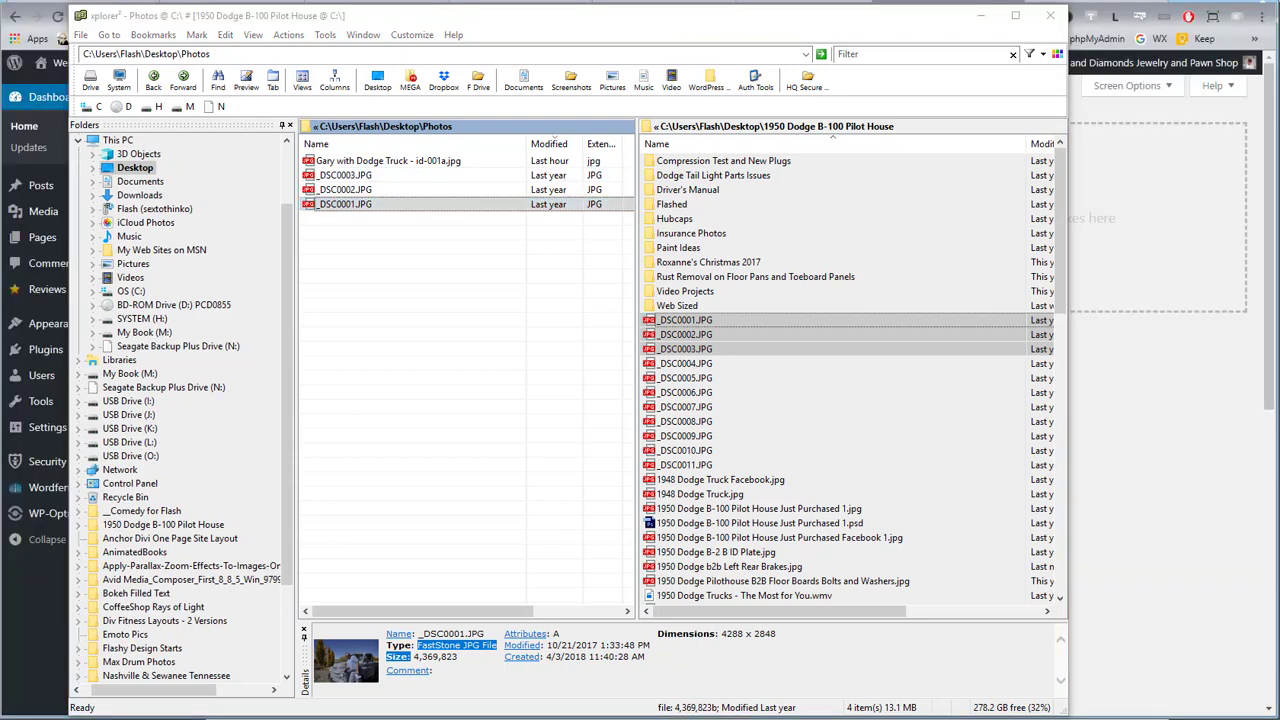
Switch to ResizeImage.net in the browser and upload _DSC0003.JPG from the Photos folder on the Desktop.
click(1097, 10)
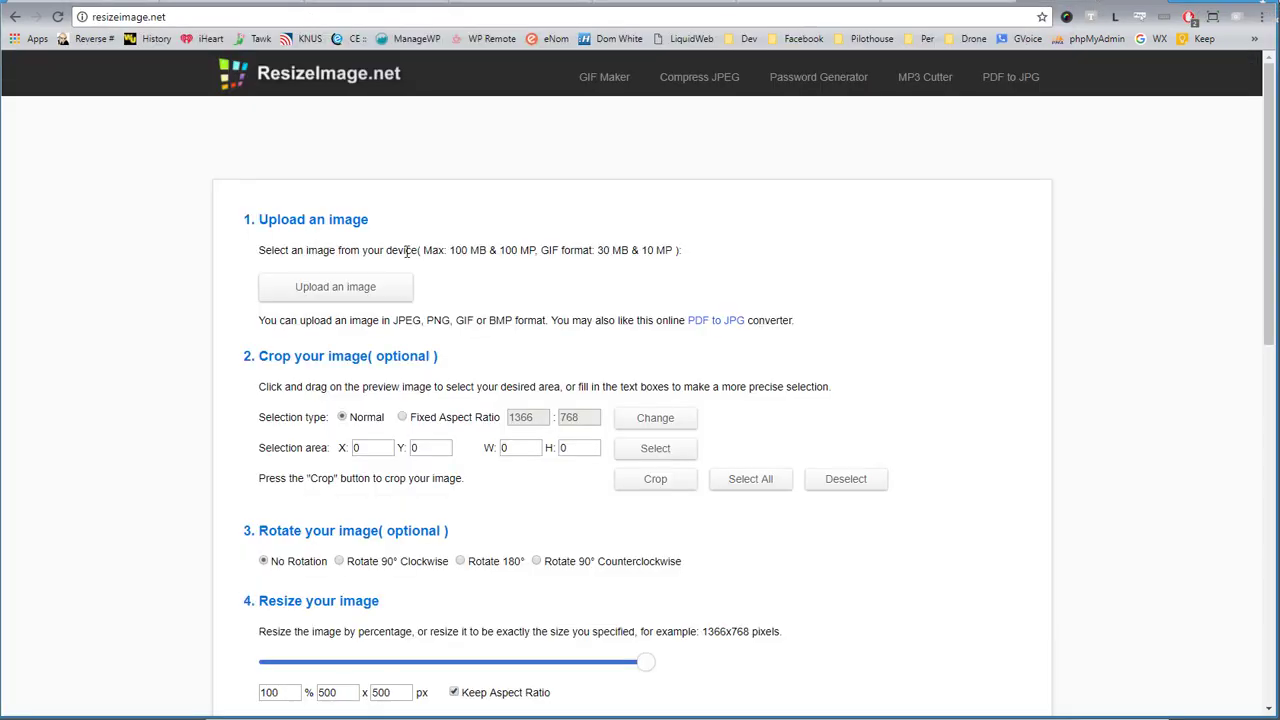
click(352, 289)
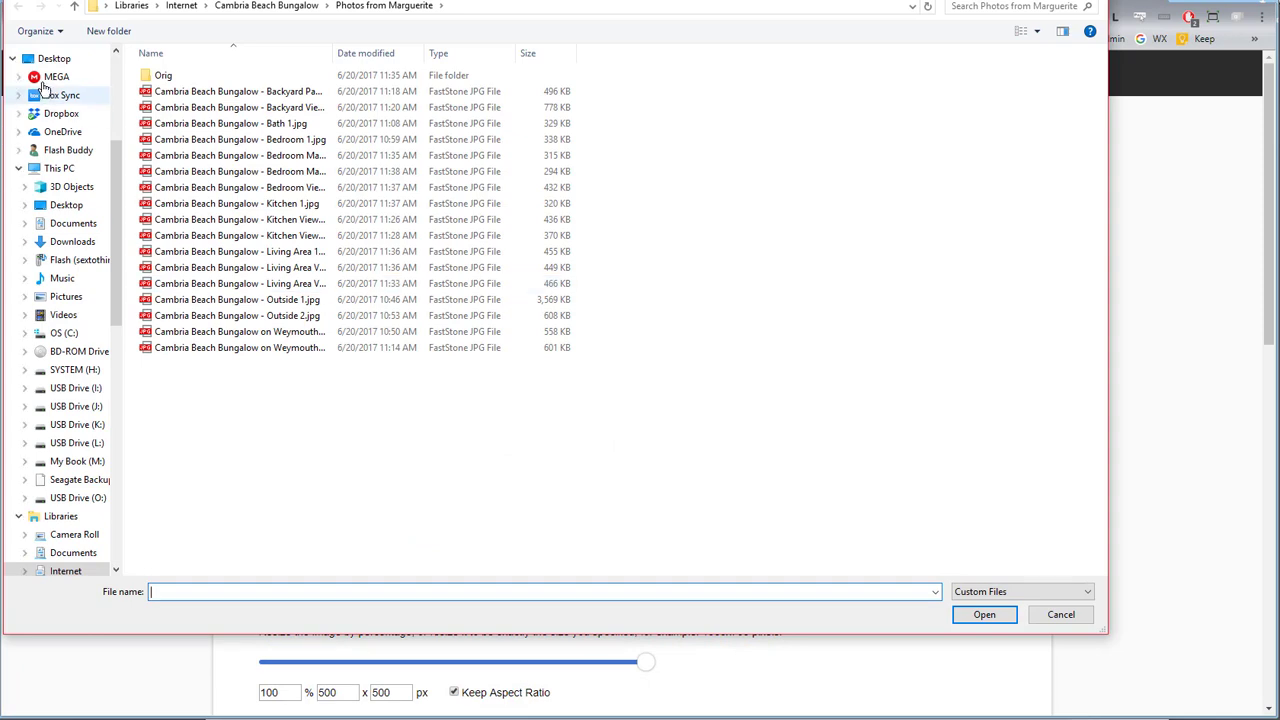
click(50, 58)
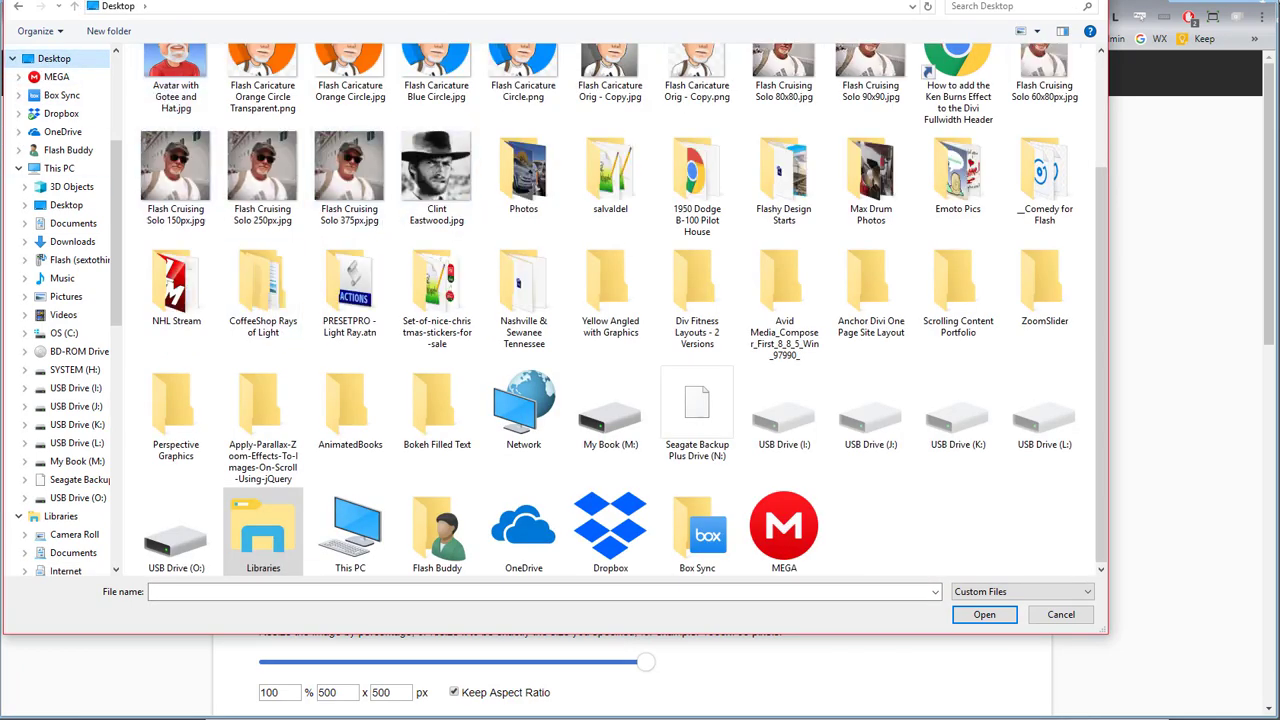
double_click(523, 175)
click(318, 68)
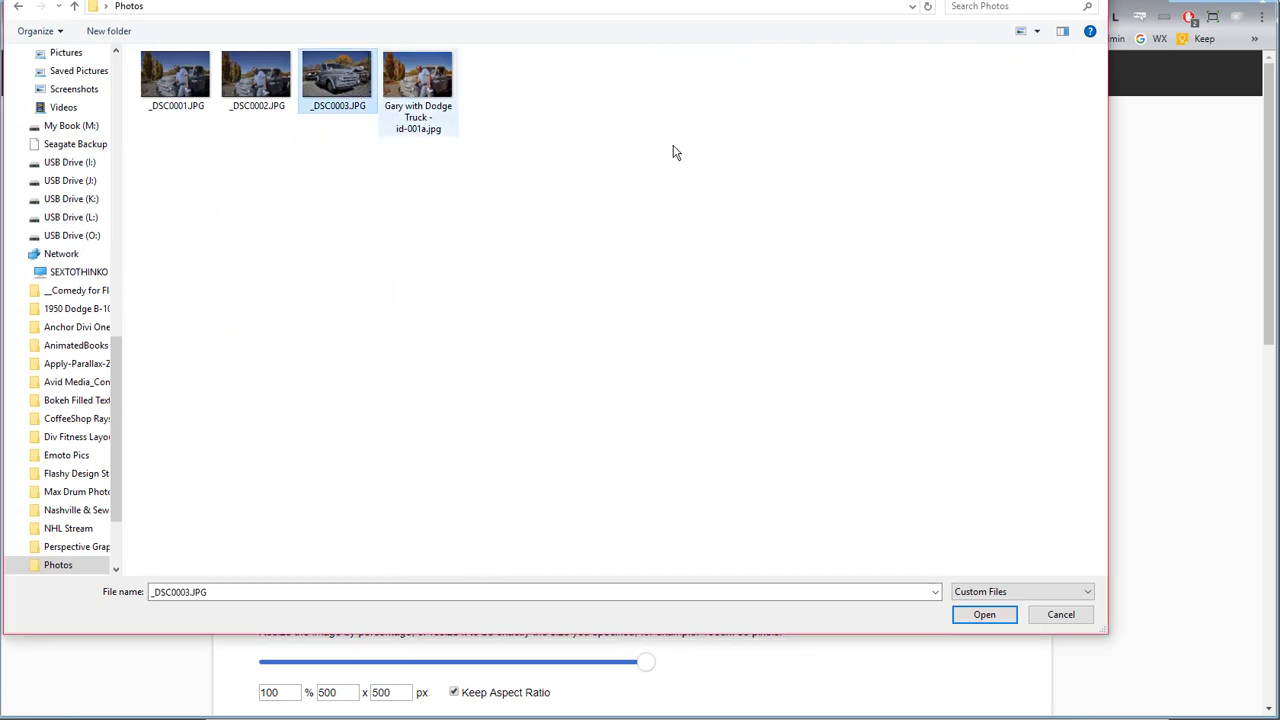
click(985, 614)
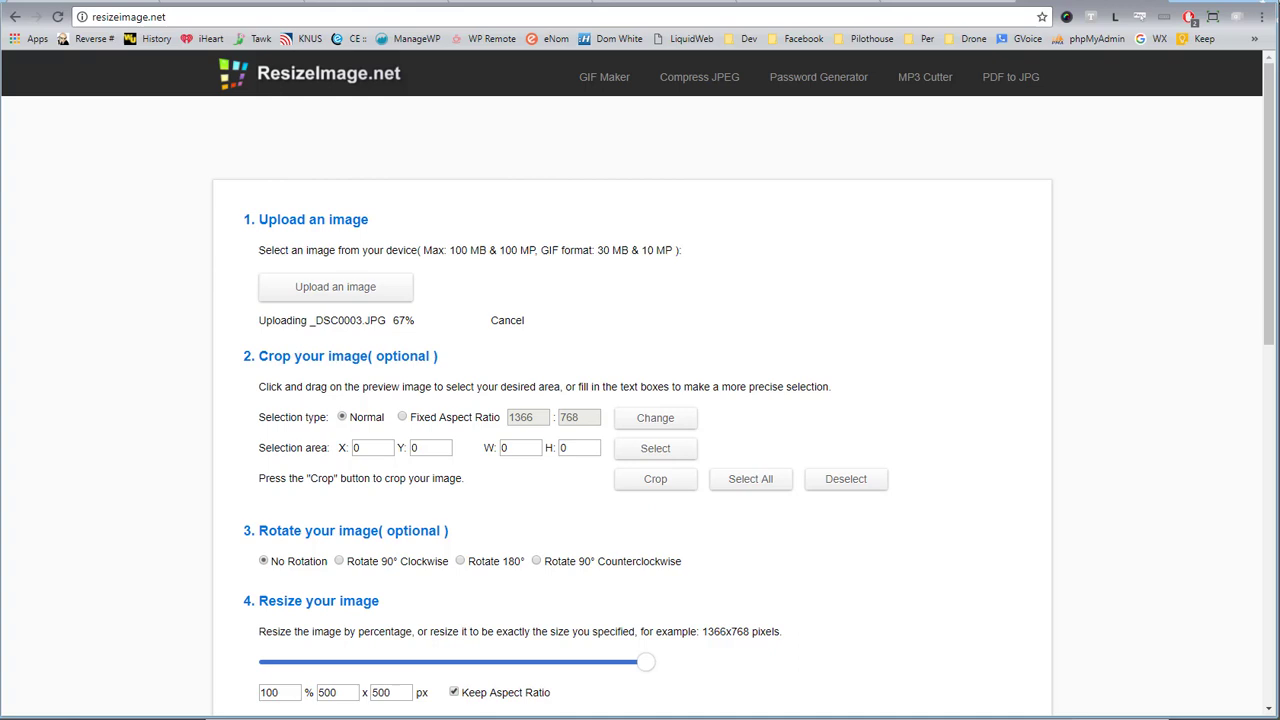
Set the uploaded image's new width to 1080 px with Keep Aspect Ratio enabled.
scroll(930, 326, down, 1)
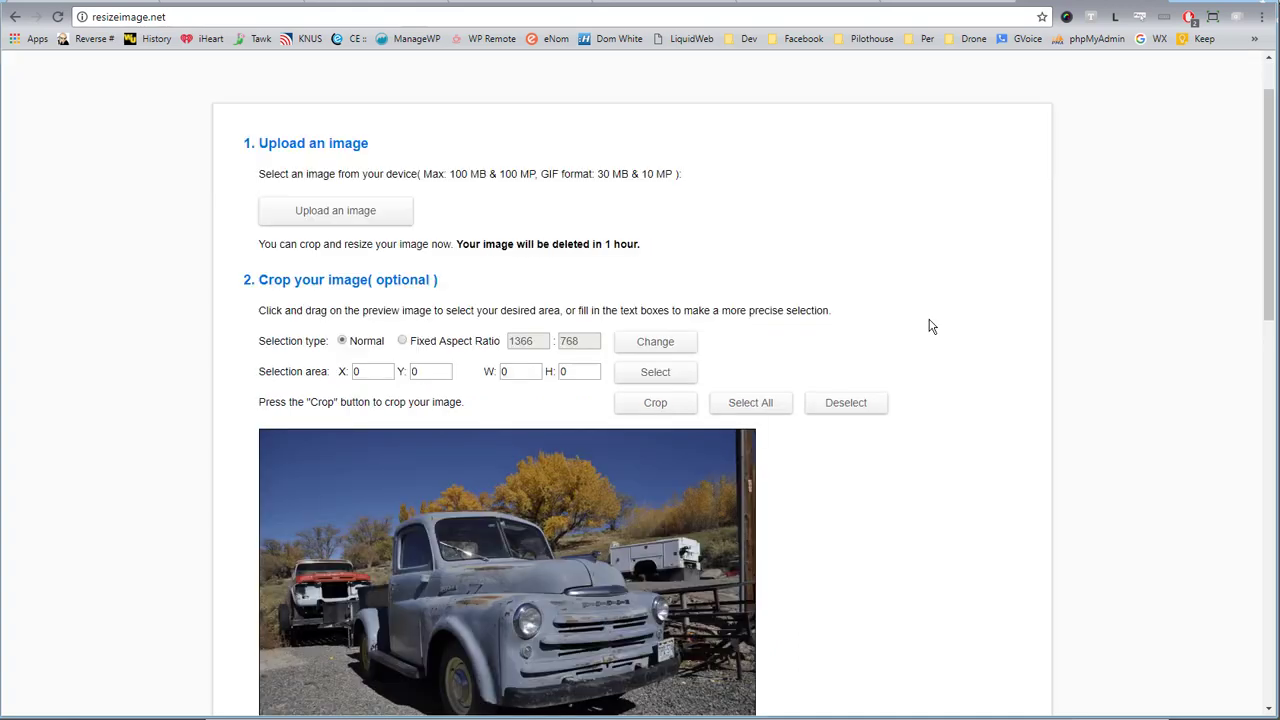
scroll(993, 374, down, 2)
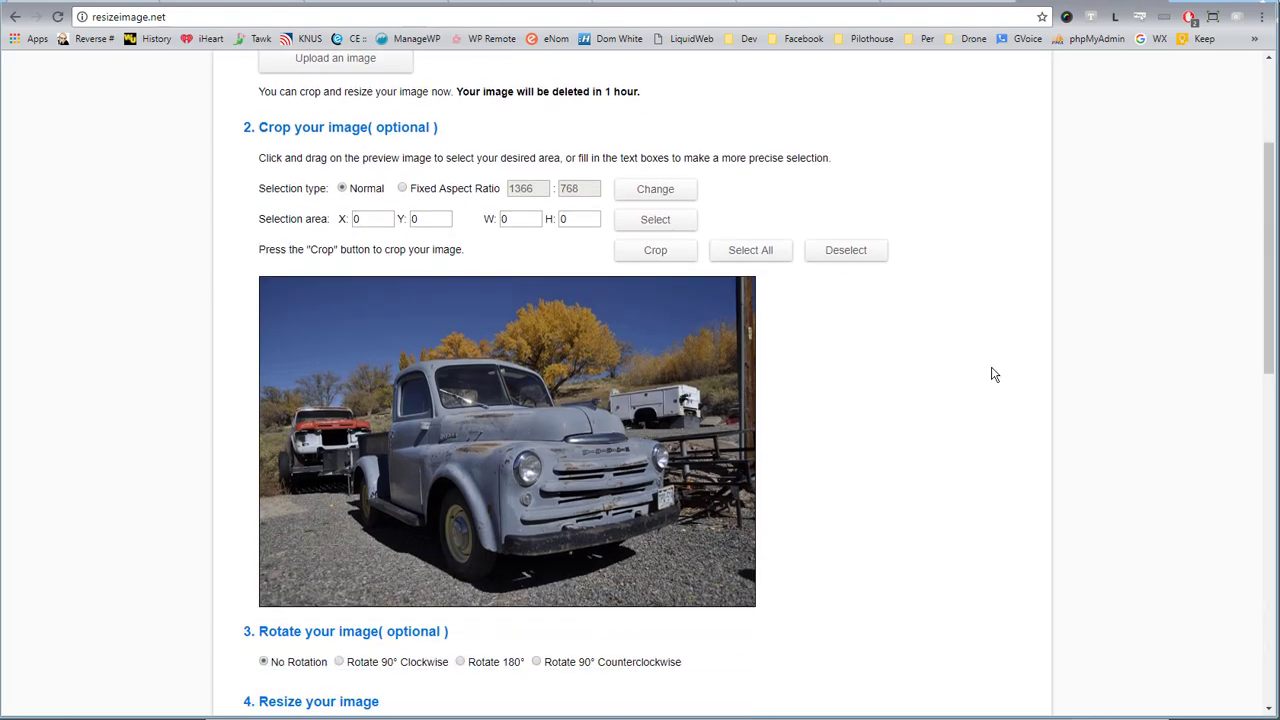
scroll(993, 374, down, 5)
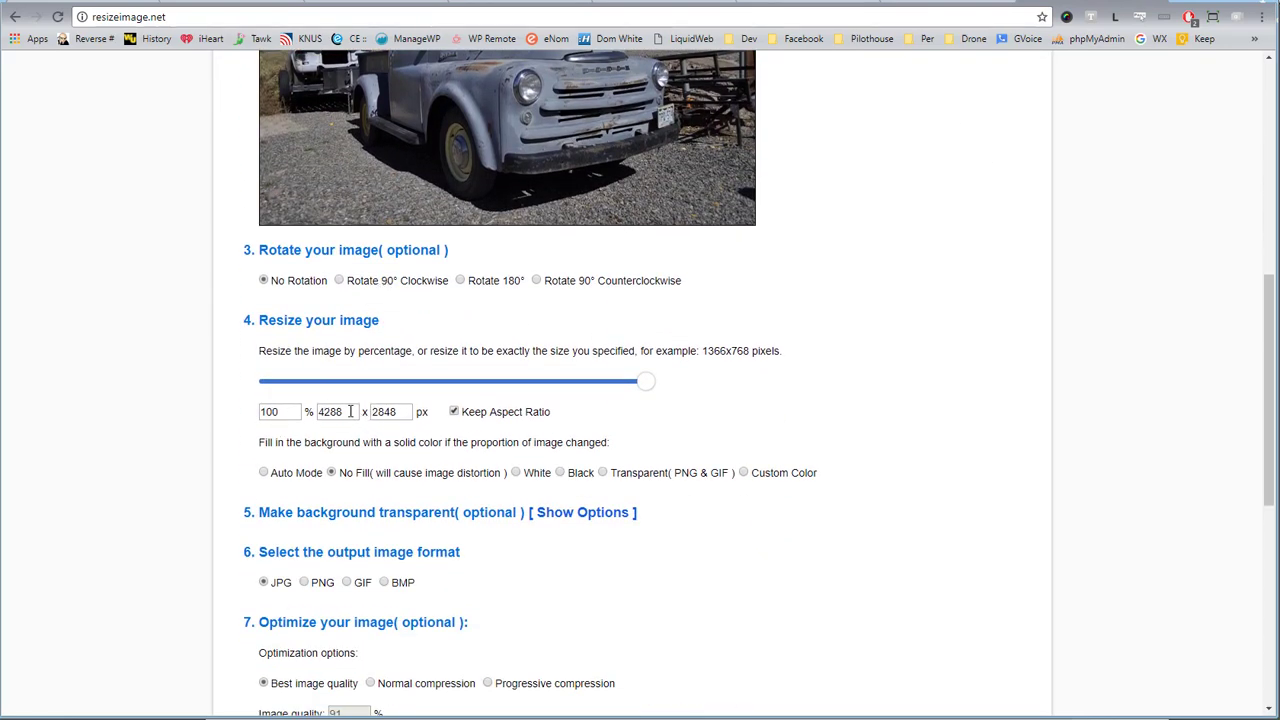
drag(350, 411, 287, 411)
text(1080)
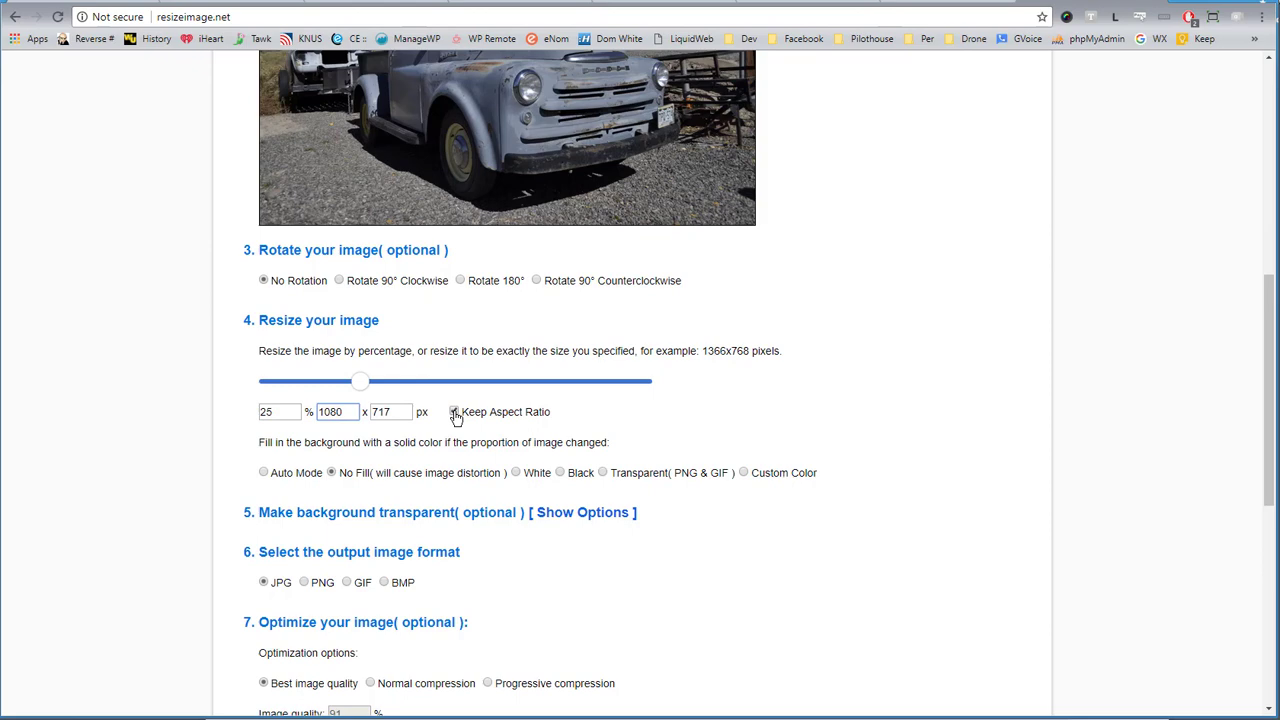
Choose Normal compression at 91% image quality and resize the image as JPG.
scroll(838, 524, down, 2)
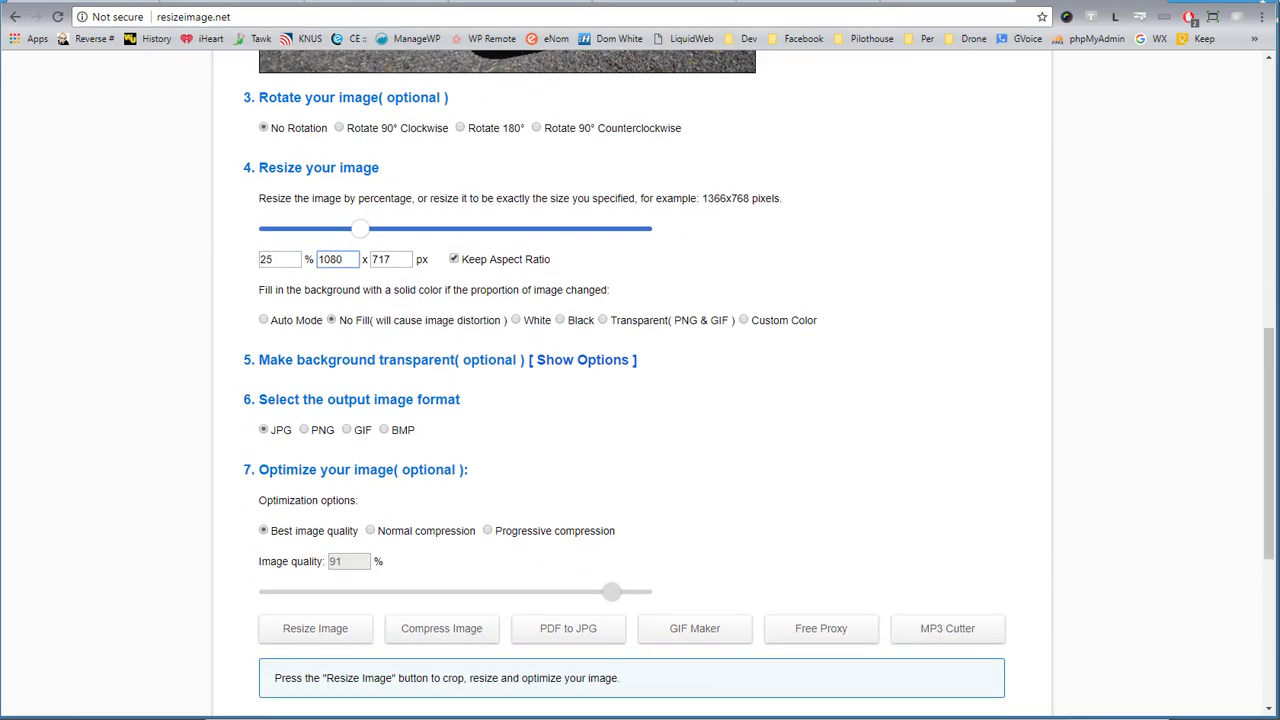
click(257, 137)
scroll(877, 351, down, 2)
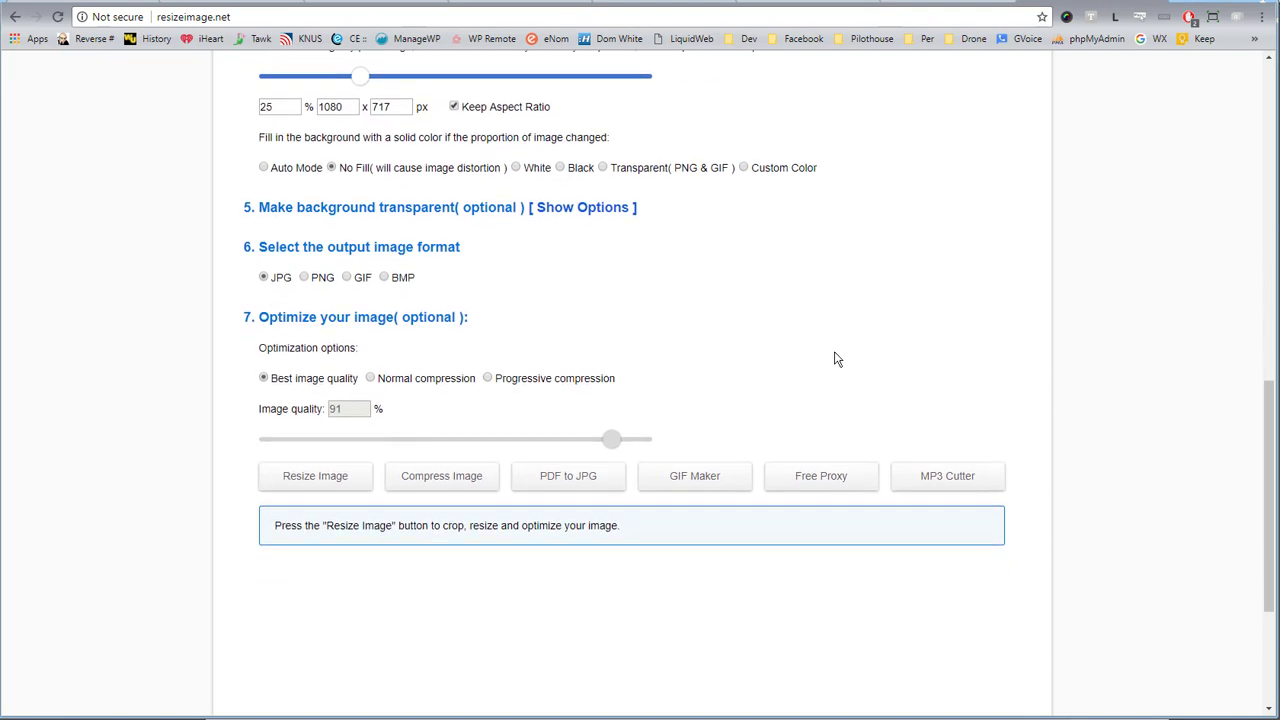
double_click(336, 410)
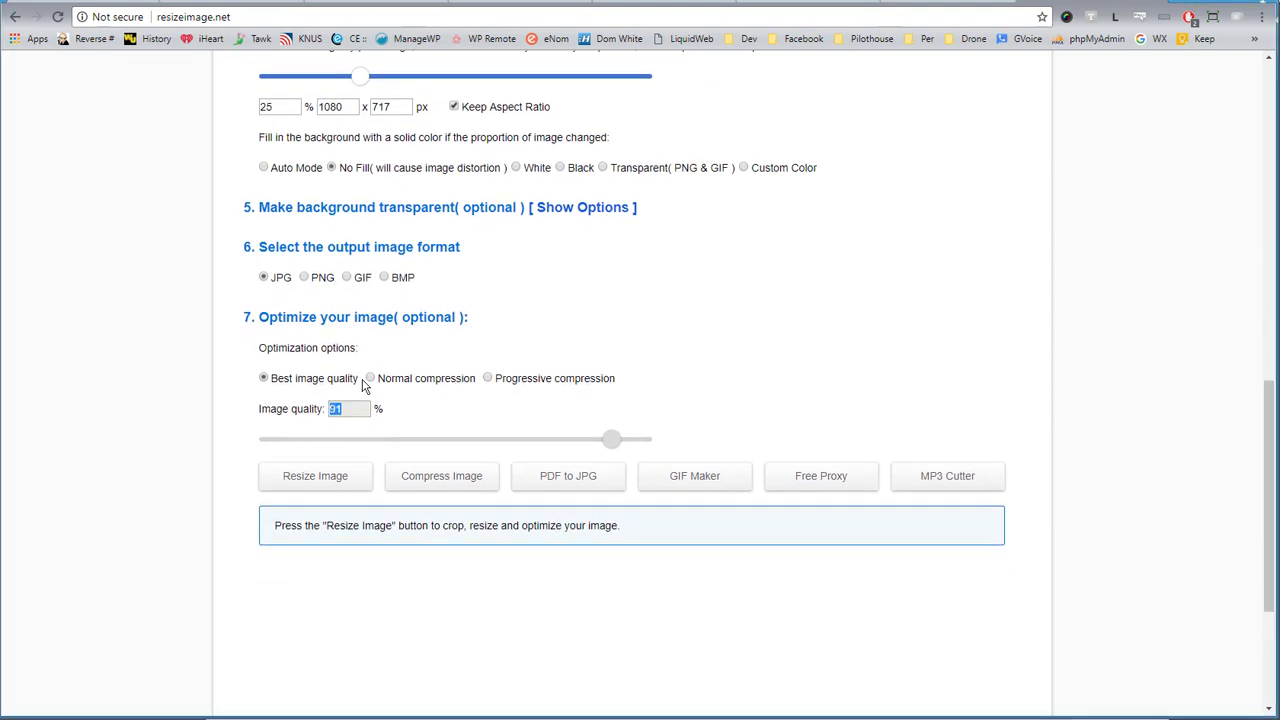
click(371, 380)
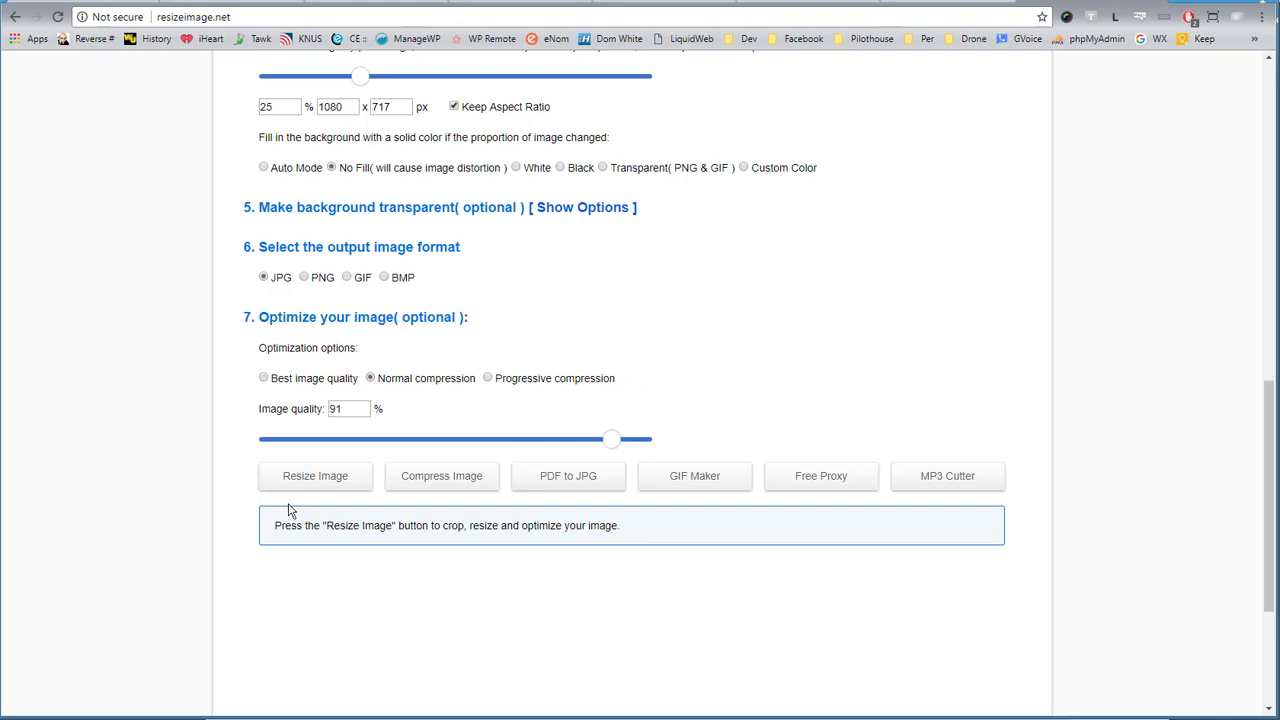
click(324, 481)
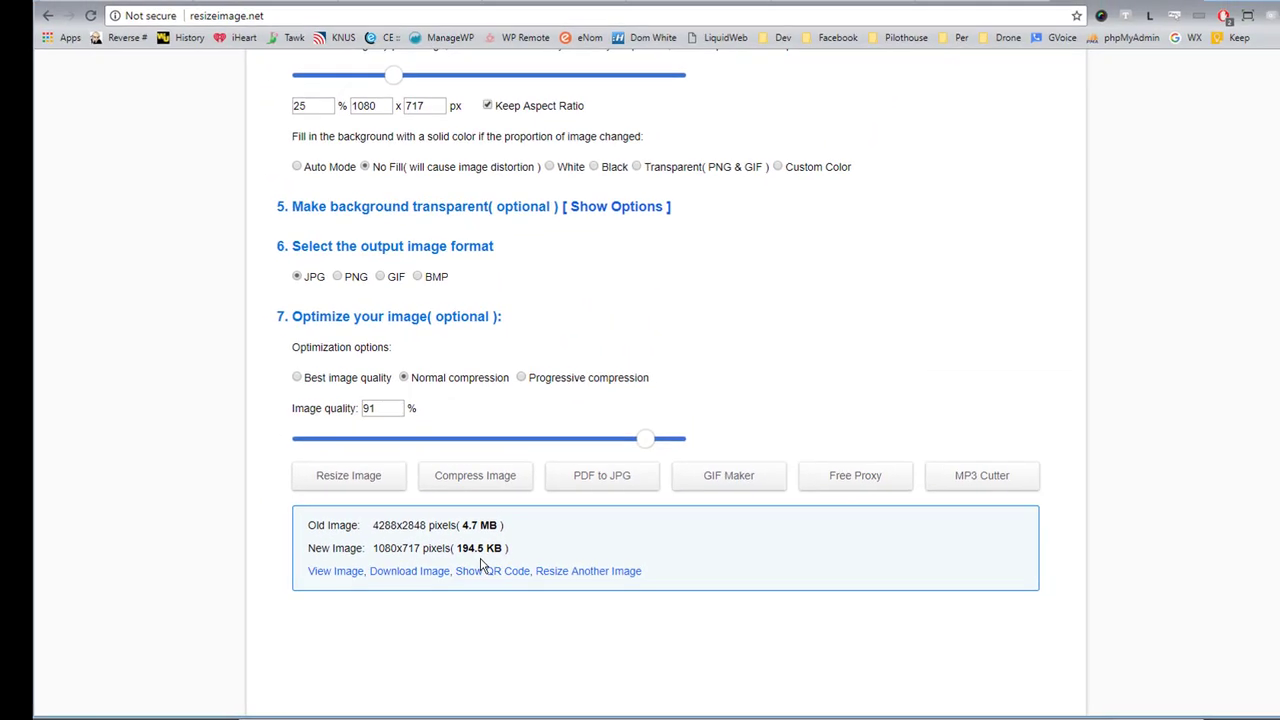
Download the resized image and rename Webp.net-resizeimage.jpg in the Photos folder as "Dodge Truck.jpg".
click(393, 570)
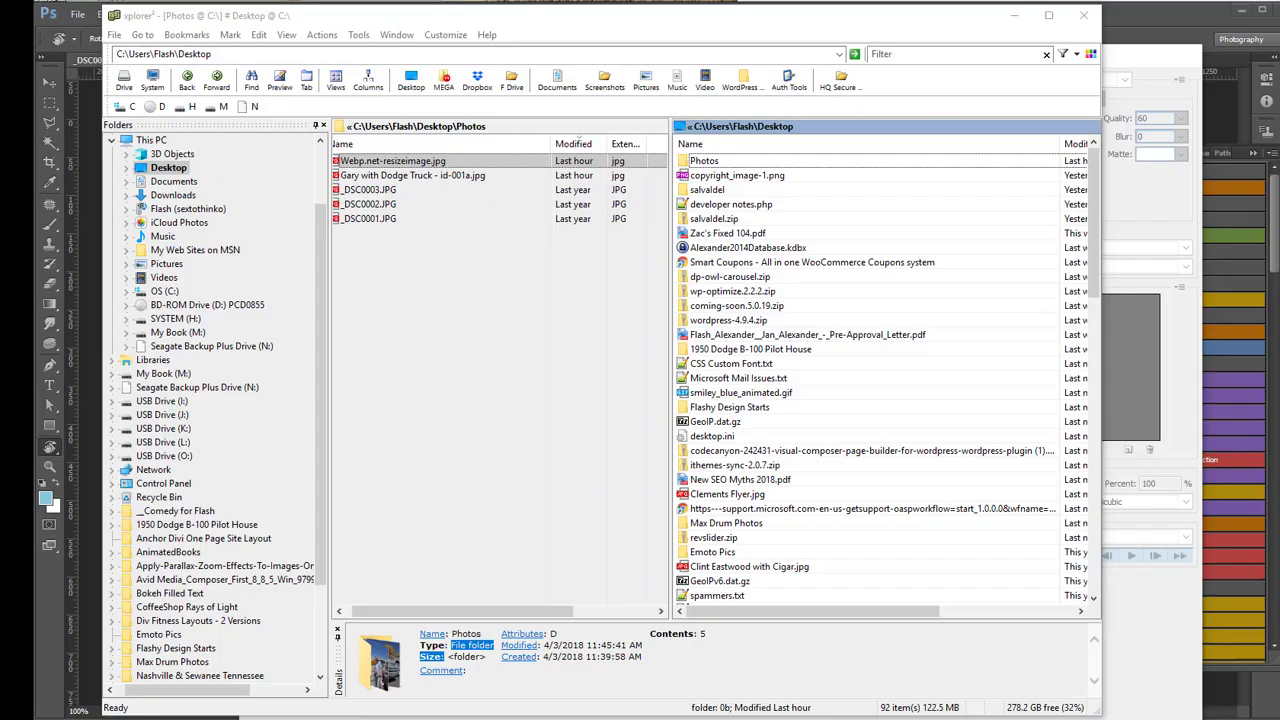
click(362, 163)
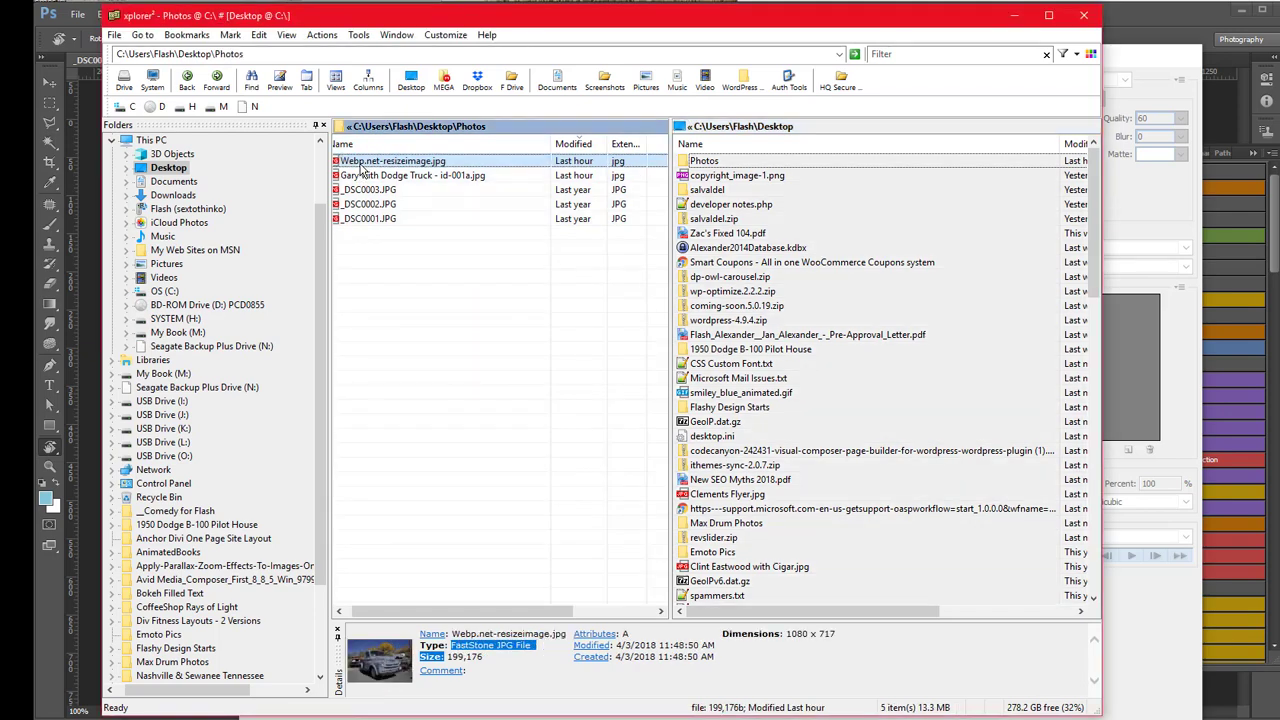
click(362, 163)
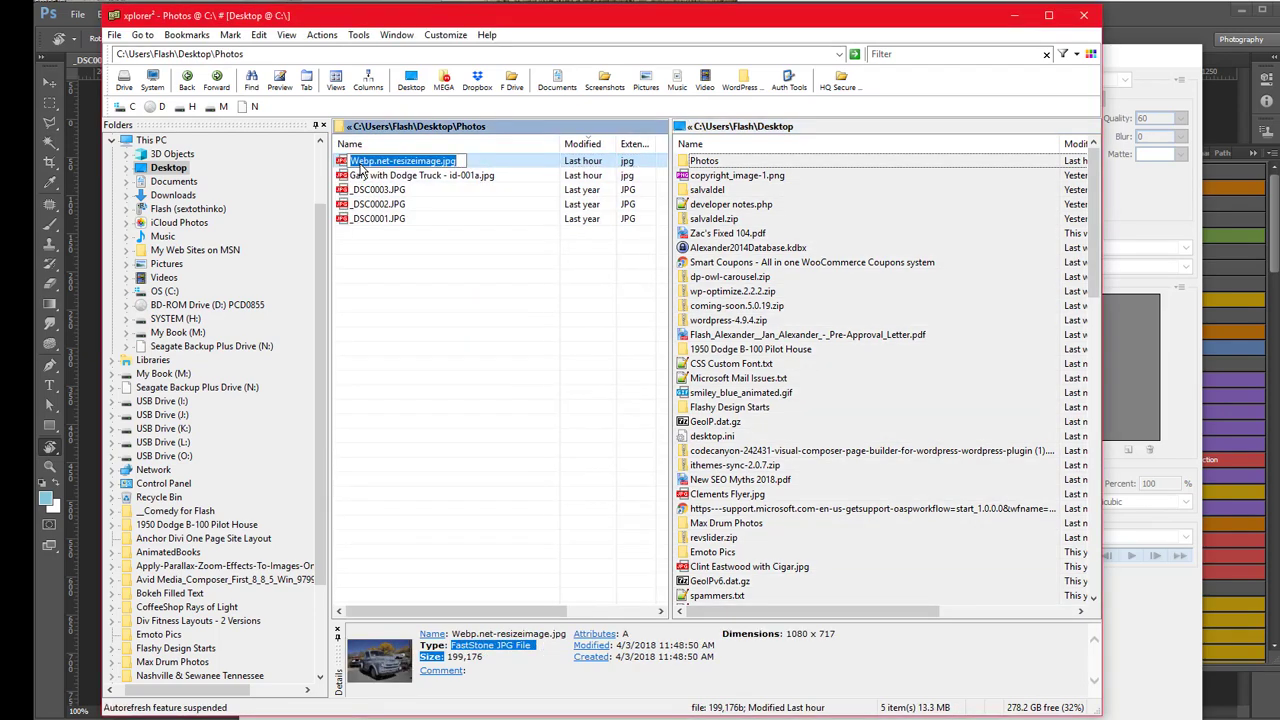
text(Dodge)
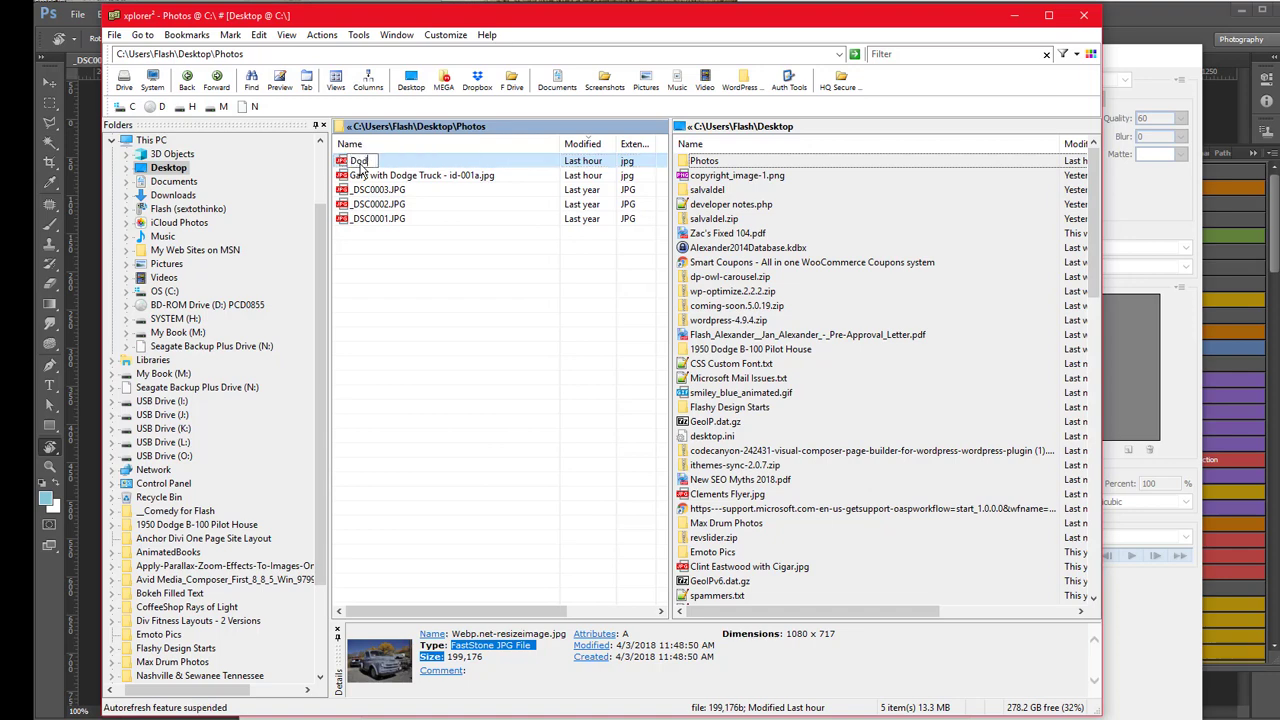
text( Truck.jpg)
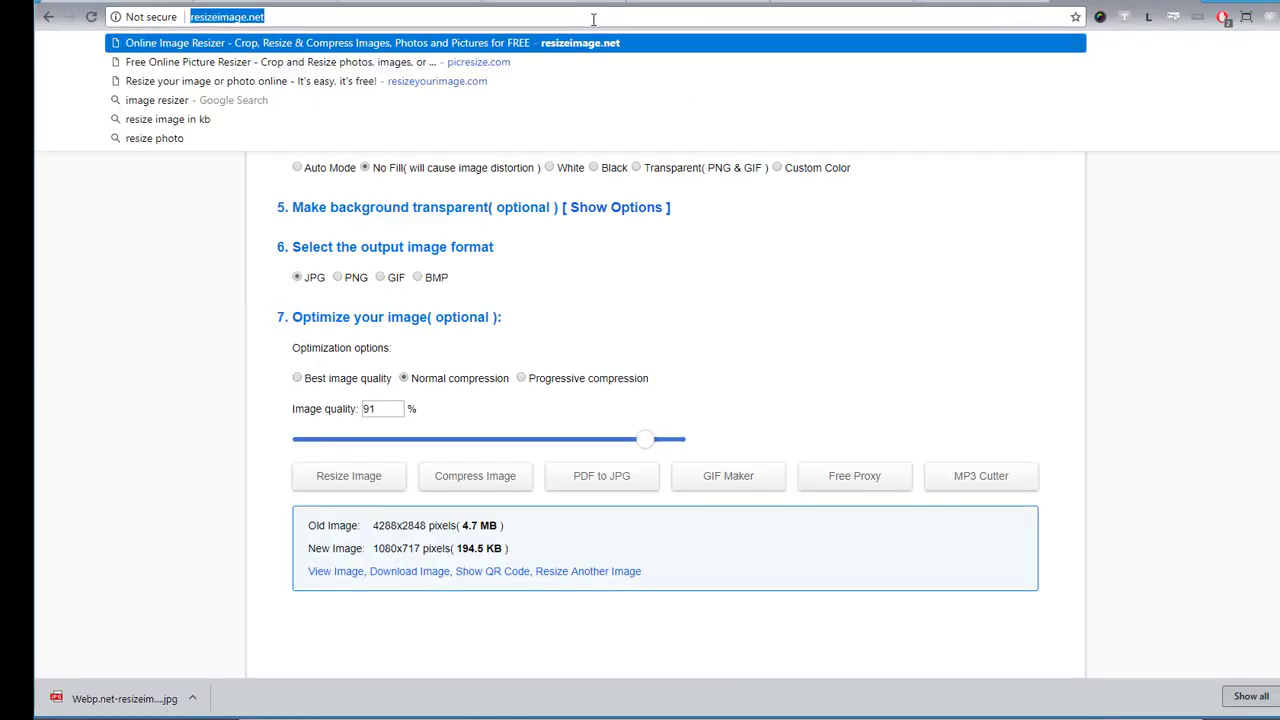
Open tinypng.com in the browser and upload Dodge Truck.jpg from the Photos folder for compression.
text(tinypng.com)
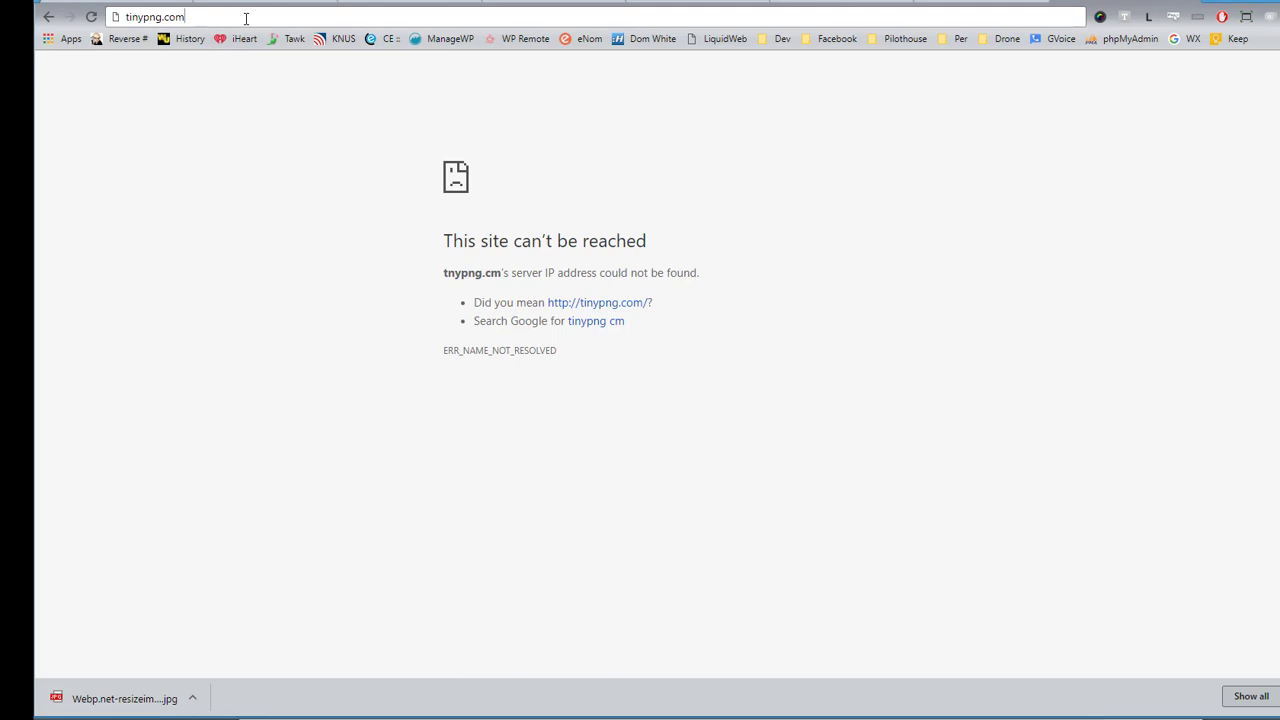
key(Return)
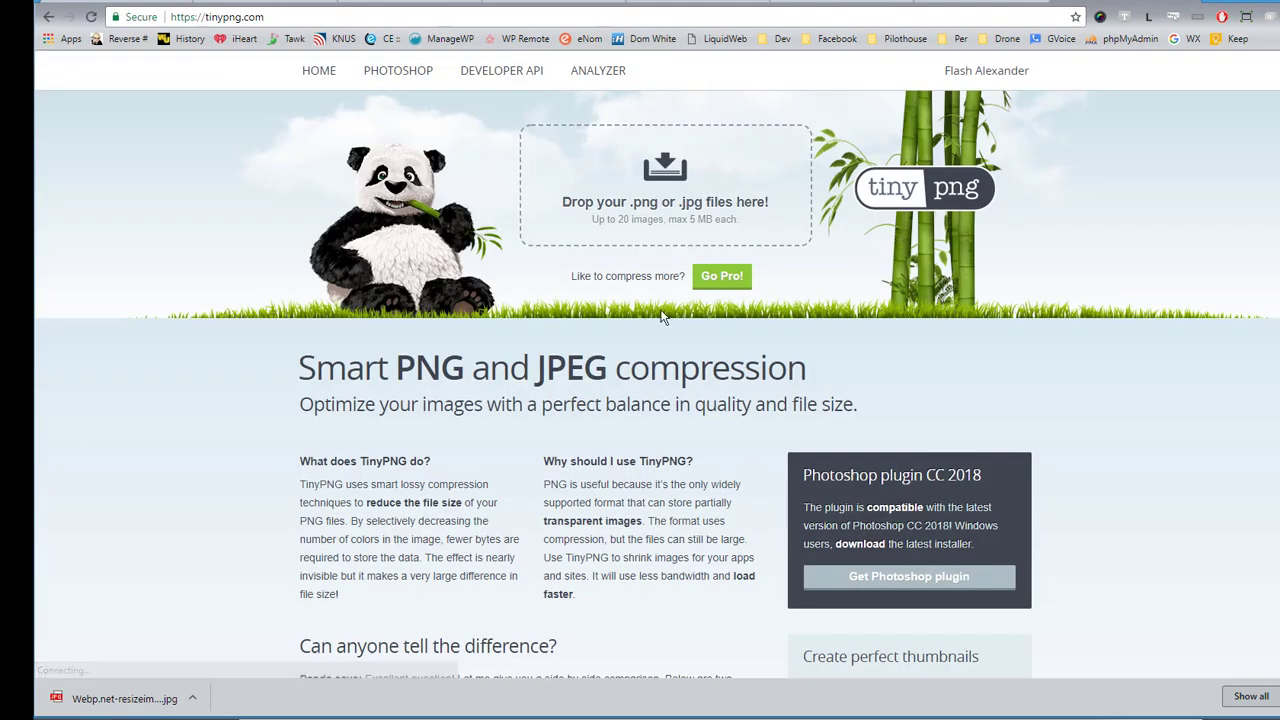
key(alt+Tab)
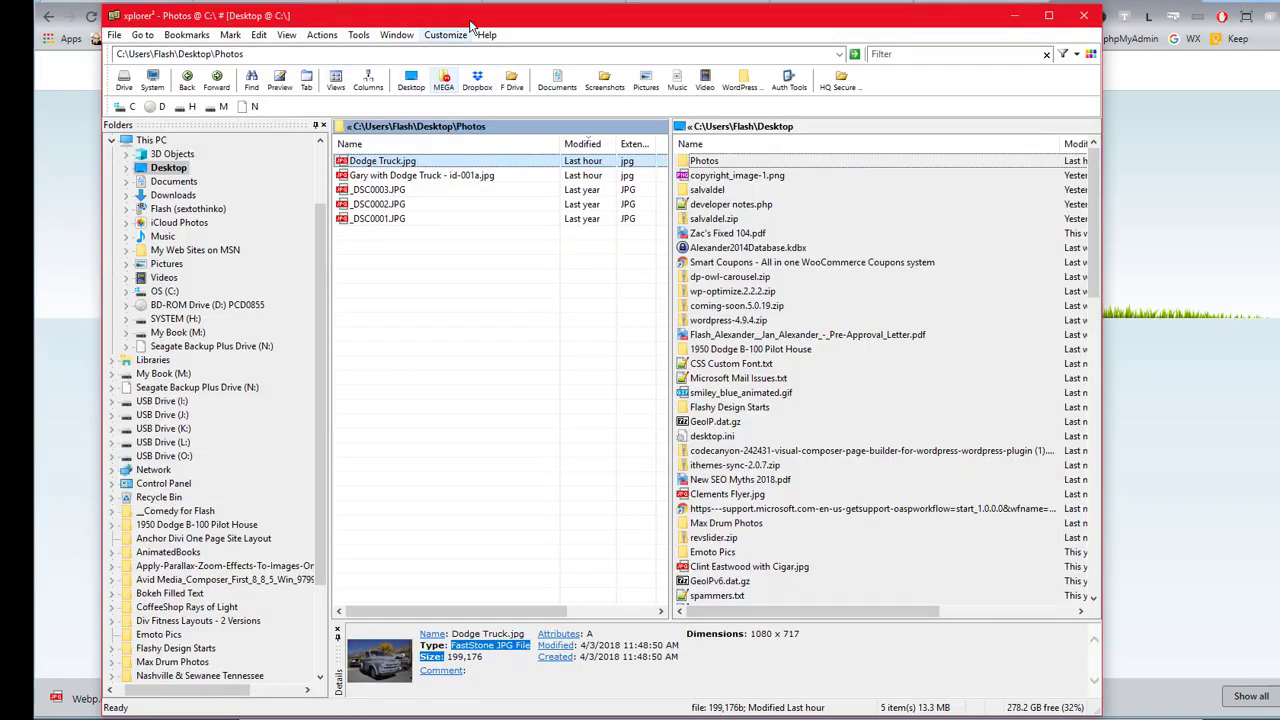
key(super+Right)
drag(1110, 222, 686, 205)
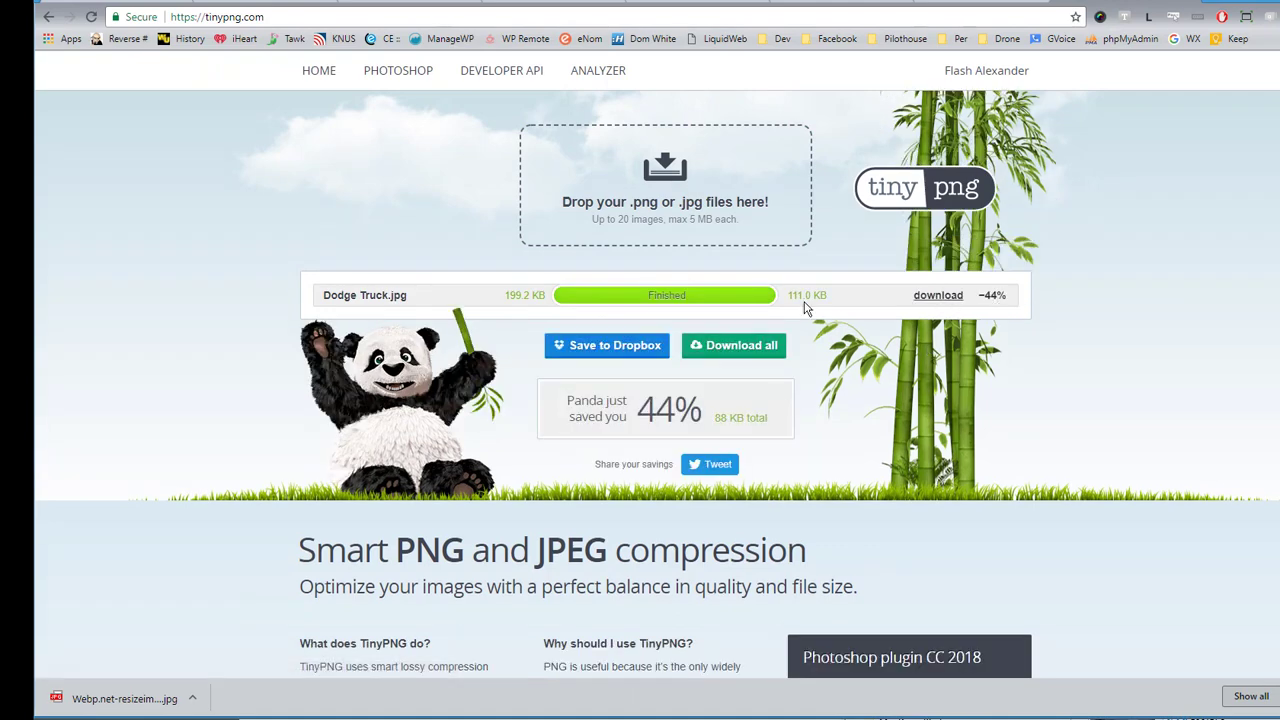
Compare the file sizes before and after compression and download the compressed Dodge Truck.jpg to the Photos folder.
drag(506, 298, 538, 300)
drag(787, 296, 840, 298)
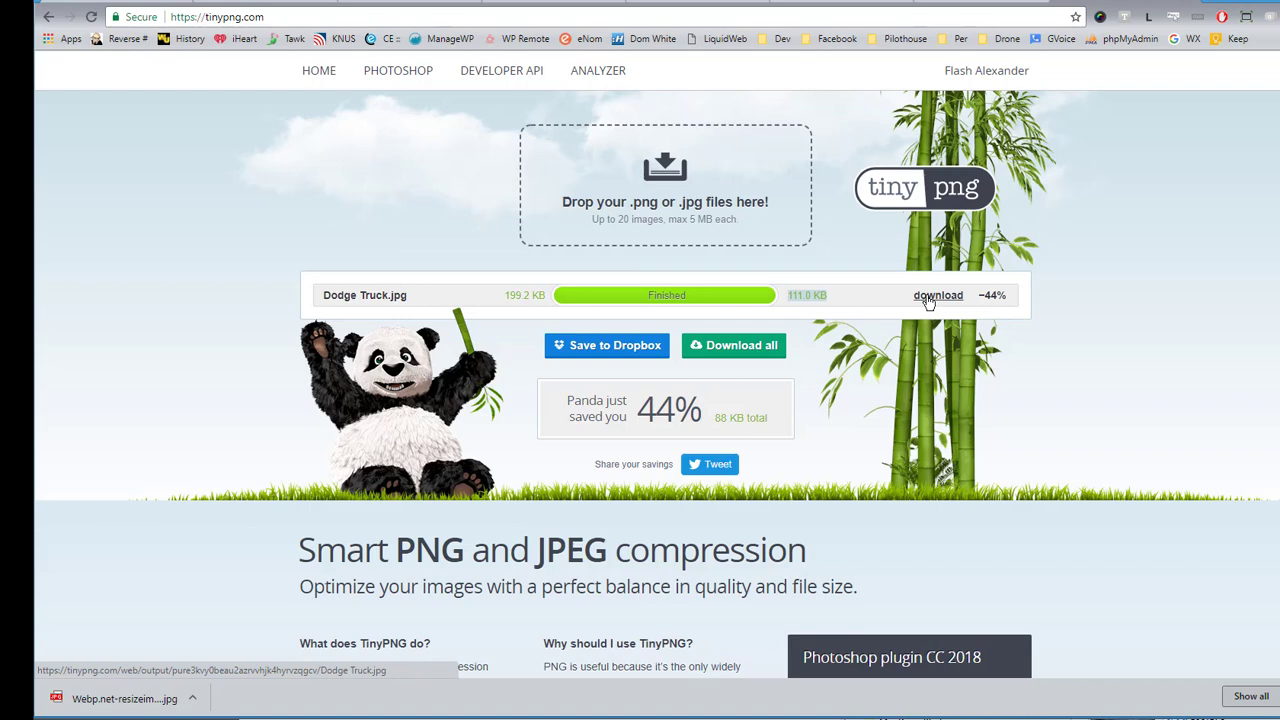
click(929, 298)
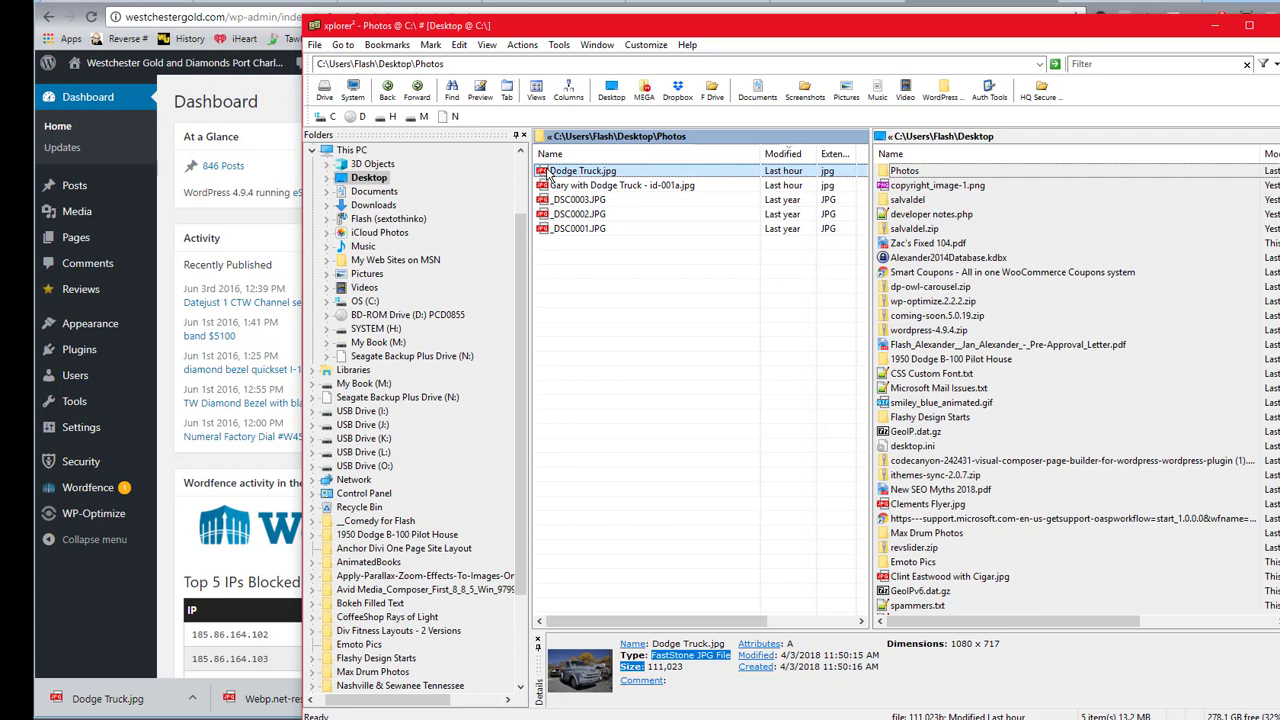
Switch to the WordPress dashboard and upload the compressed Dodge Truck.jpg as new media.
click(258, 100)
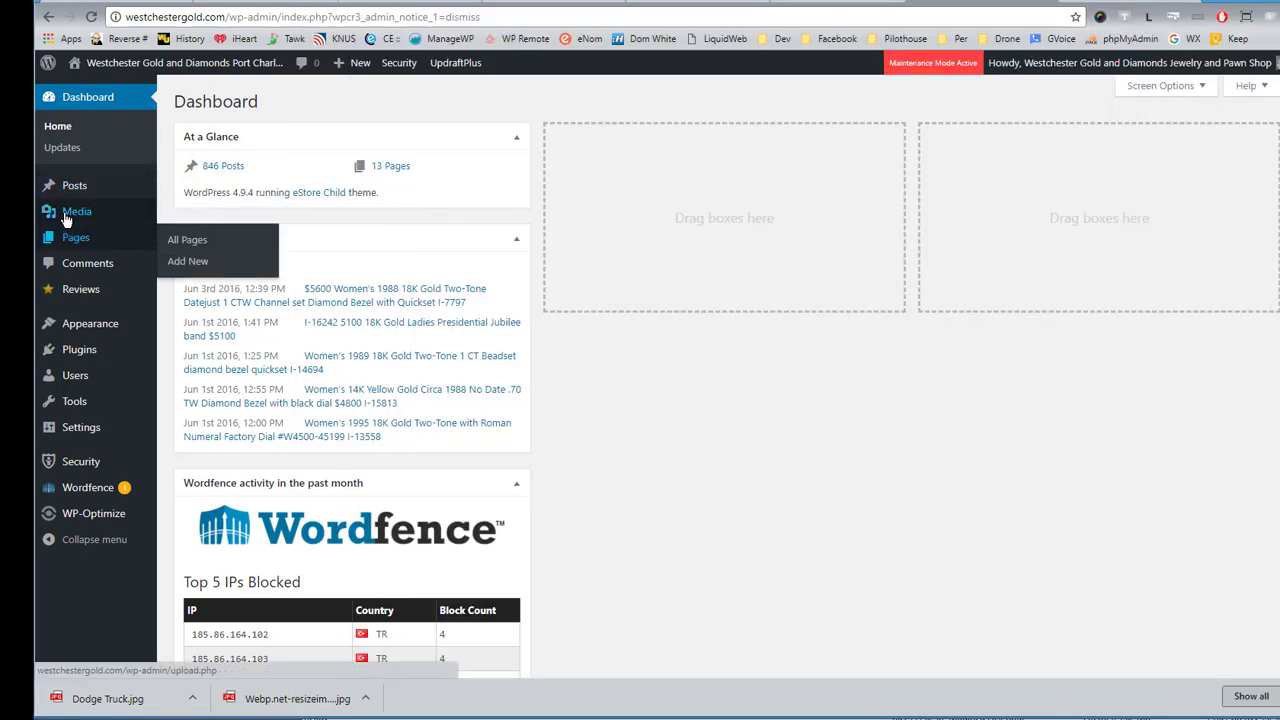
click(186, 237)
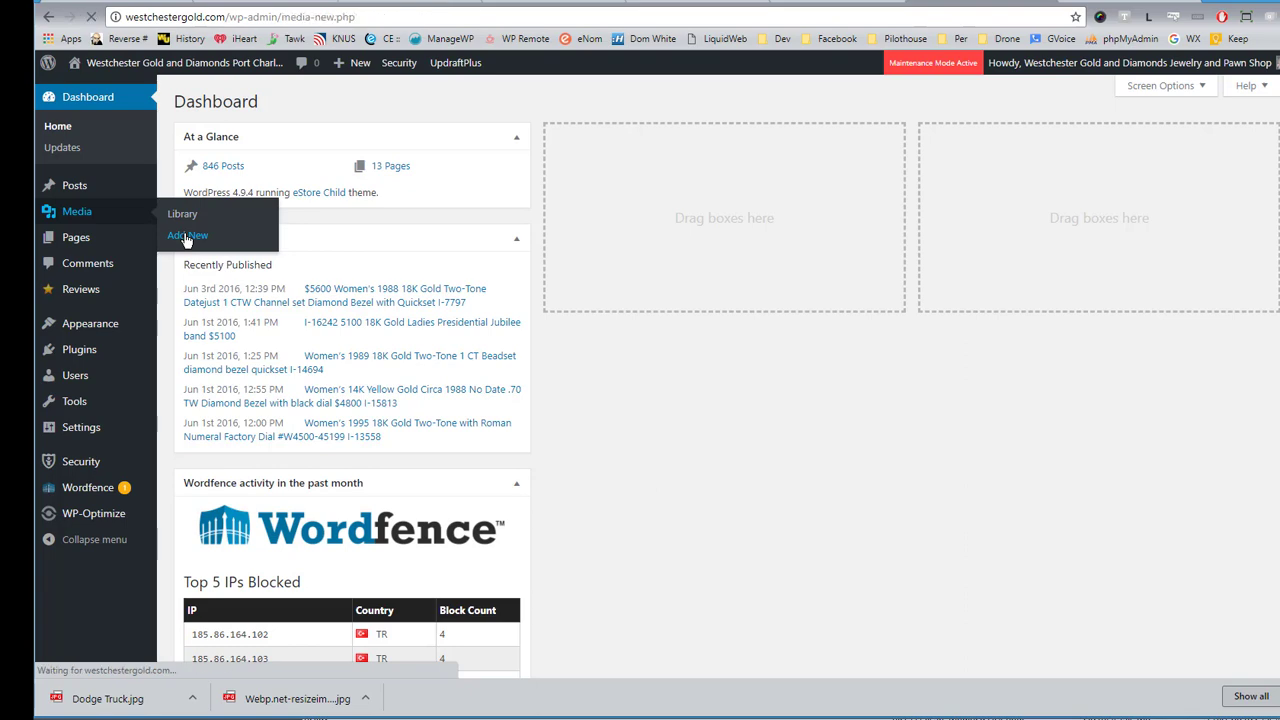
key(alt+Tab)
mouse_move(585, 180)
mouse_down()
mouse_move(256, 190)
mouse_move(250, 215)
mouse_up()
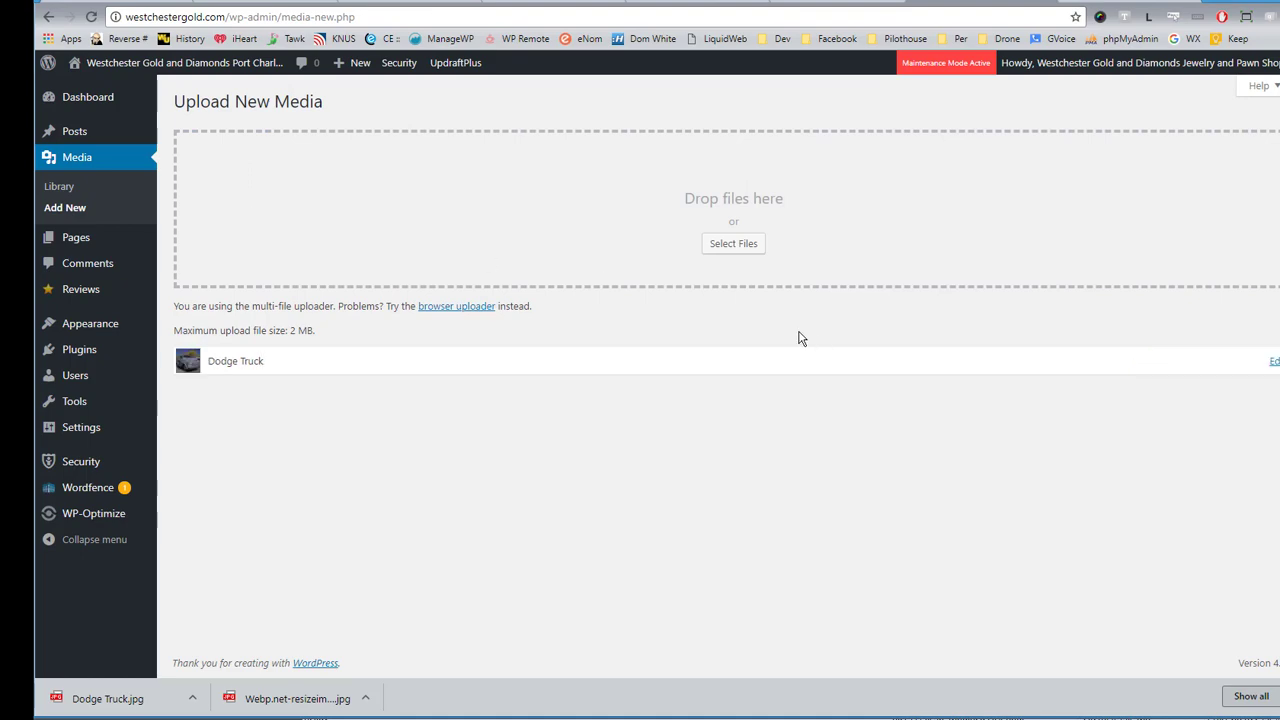
Open the uploaded image for editing and use its title to fill the alternative text with "Dodge Truck b2b P:ilothouse".
click(1274, 361)
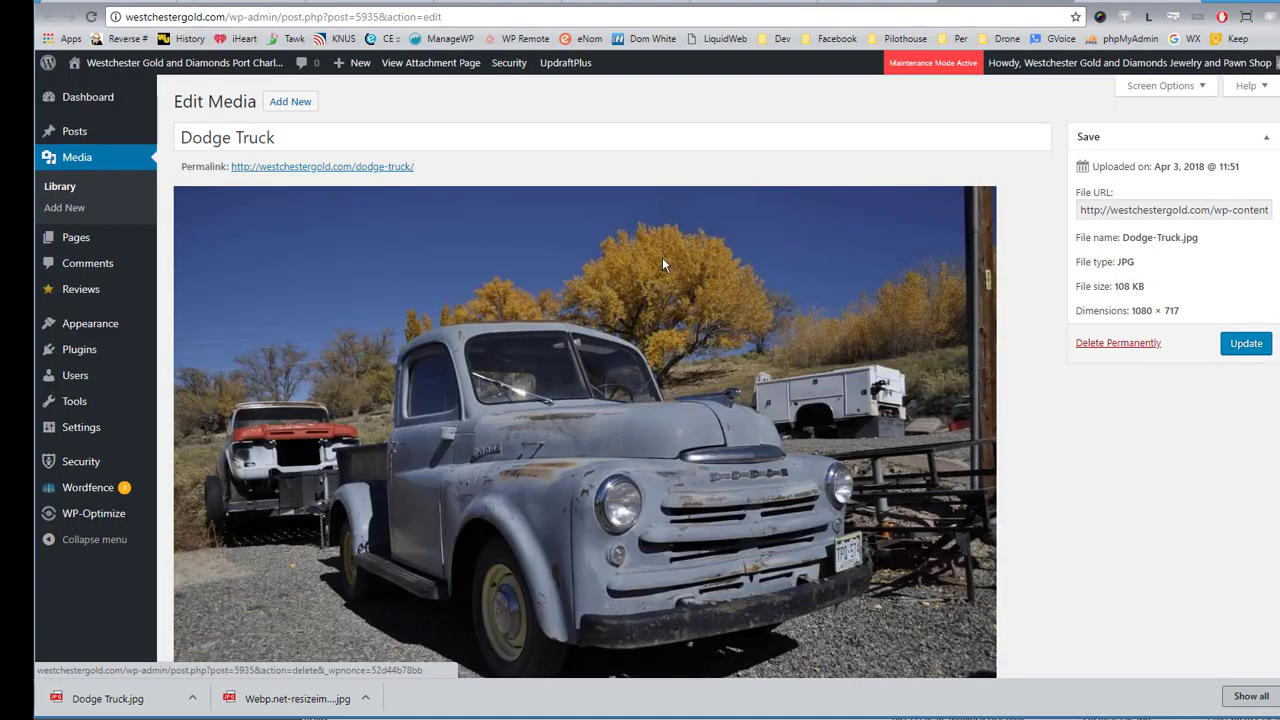
click(340, 140)
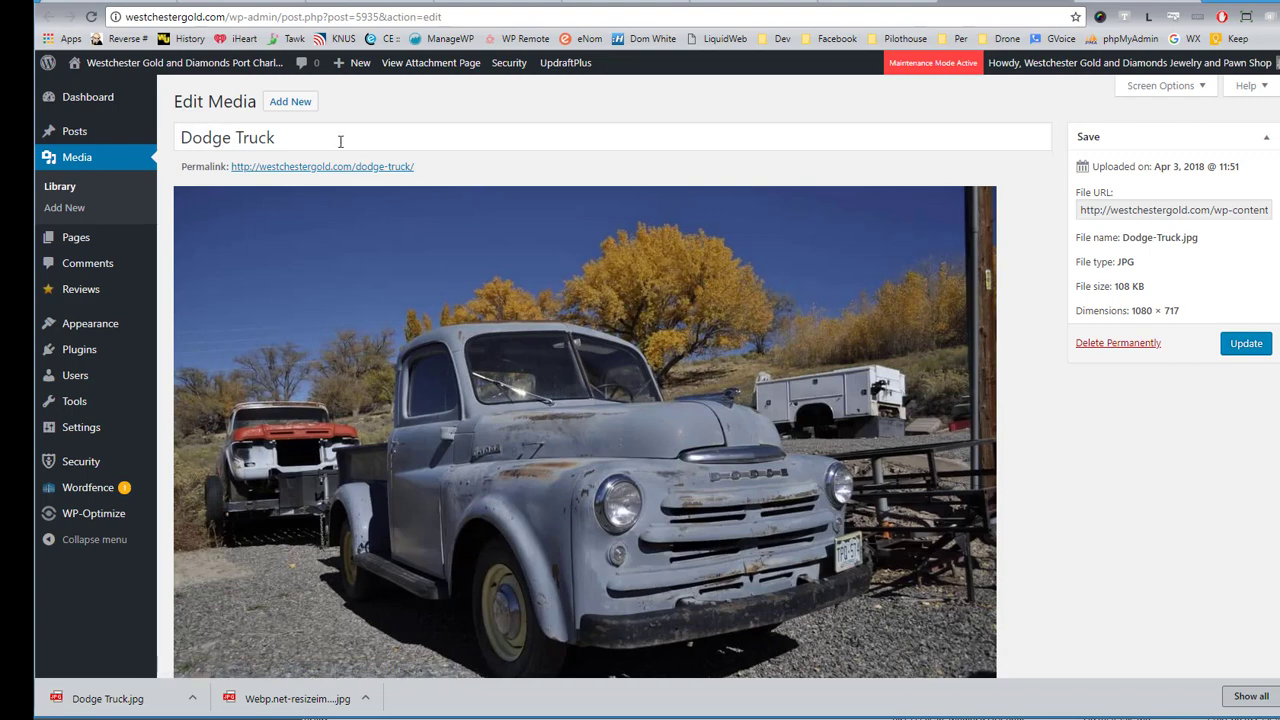
key(ctrl+a)
key(ctrl+c)
key(BackSpace)
mouse_move(130, 124)
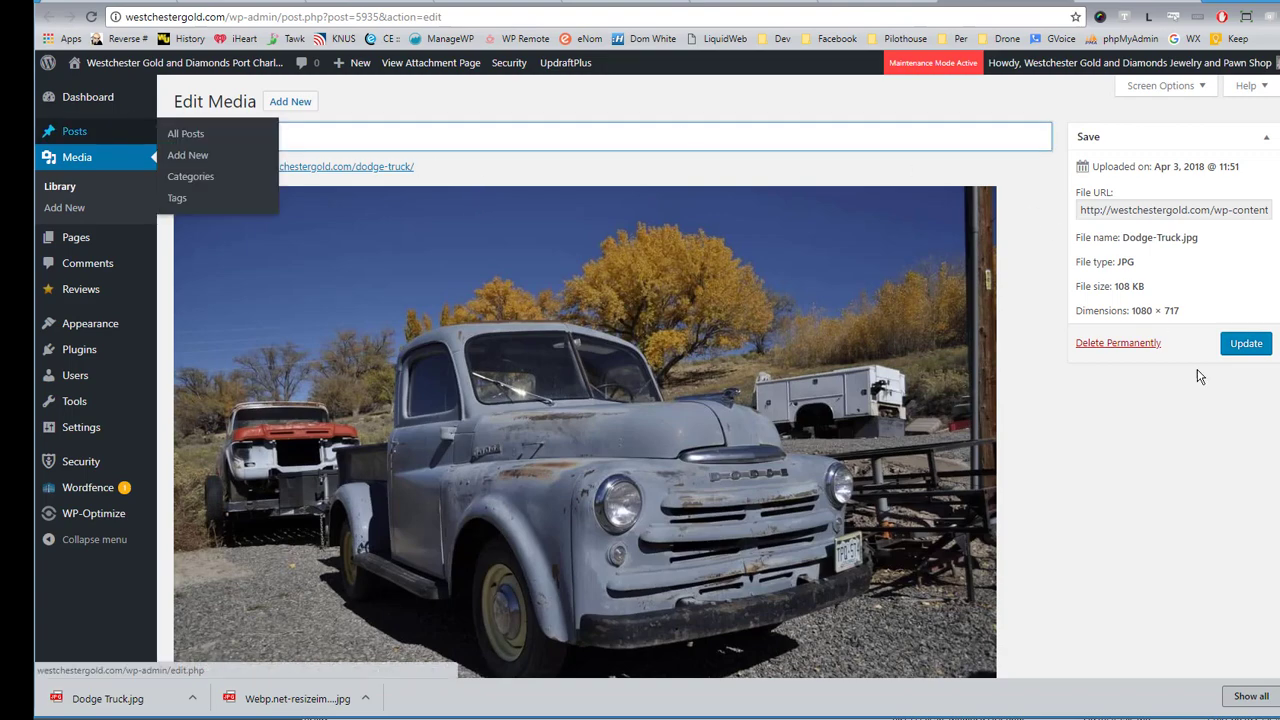
scroll(1190, 390, down, 5)
click(200, 363)
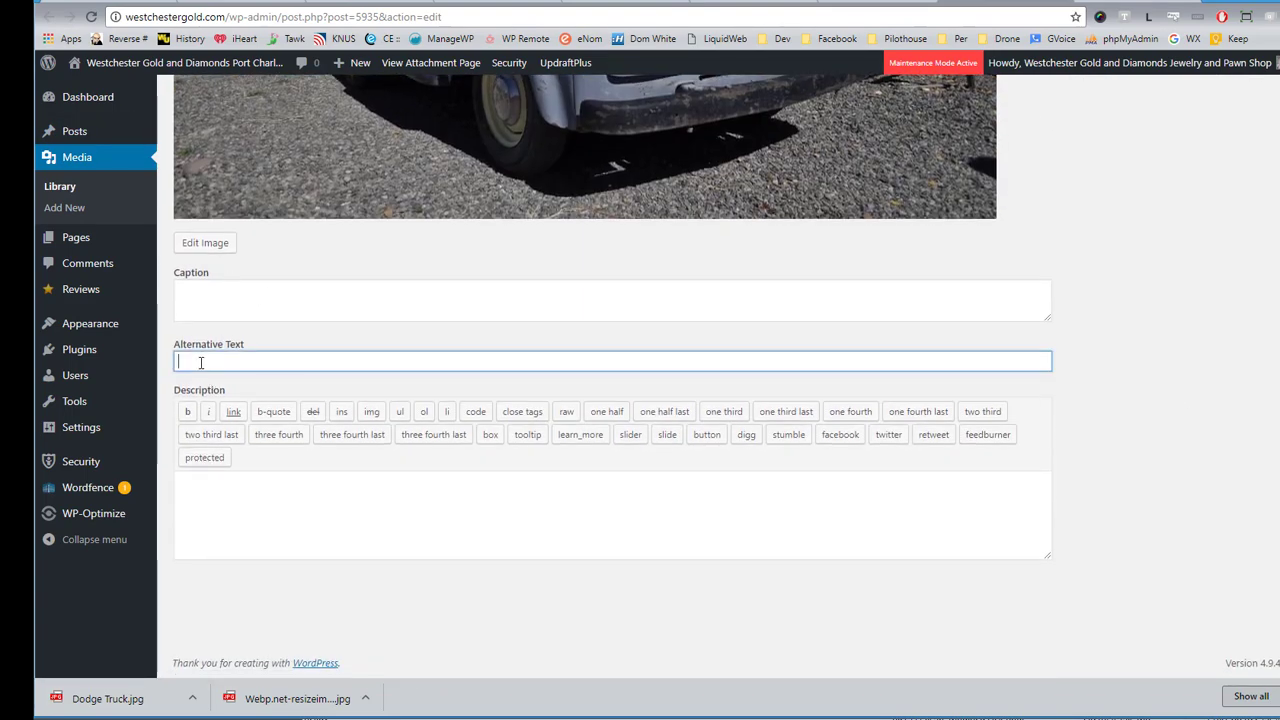
key(ctrl+v)
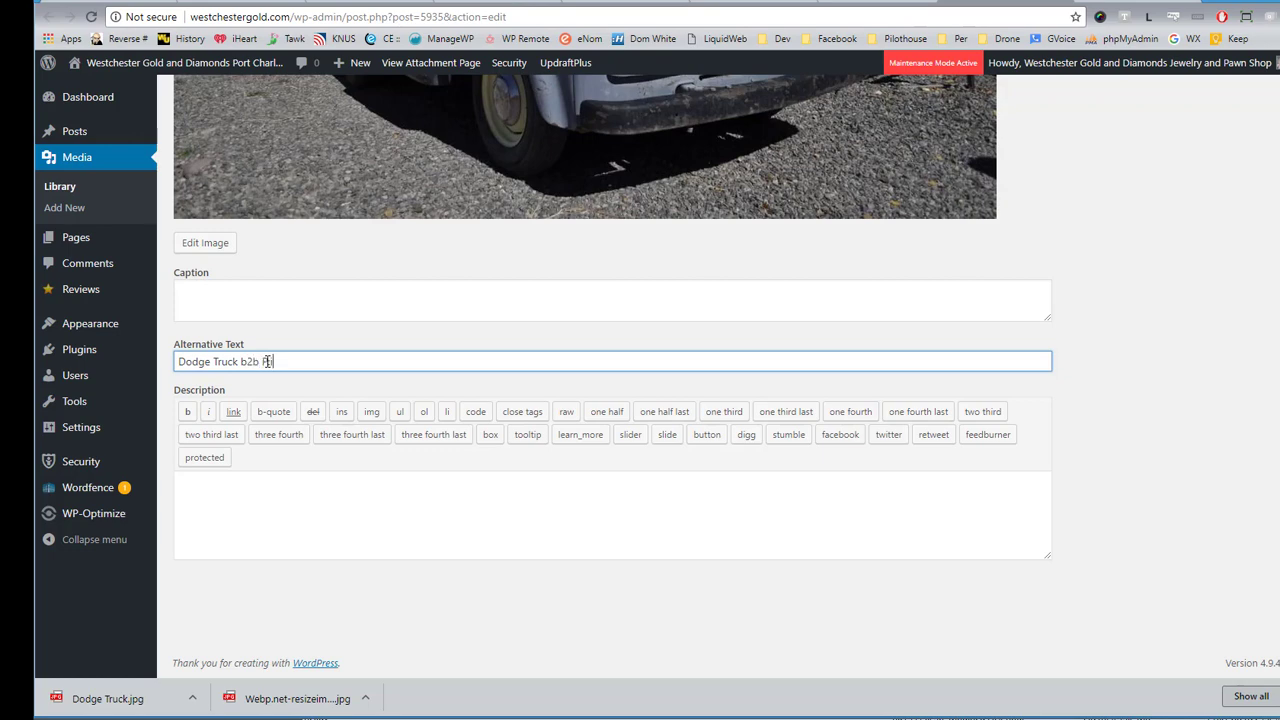
text(b2b Pilothouse)
Enter "autos trucks transportation" as the image's description and update the media file.
click(221, 499)
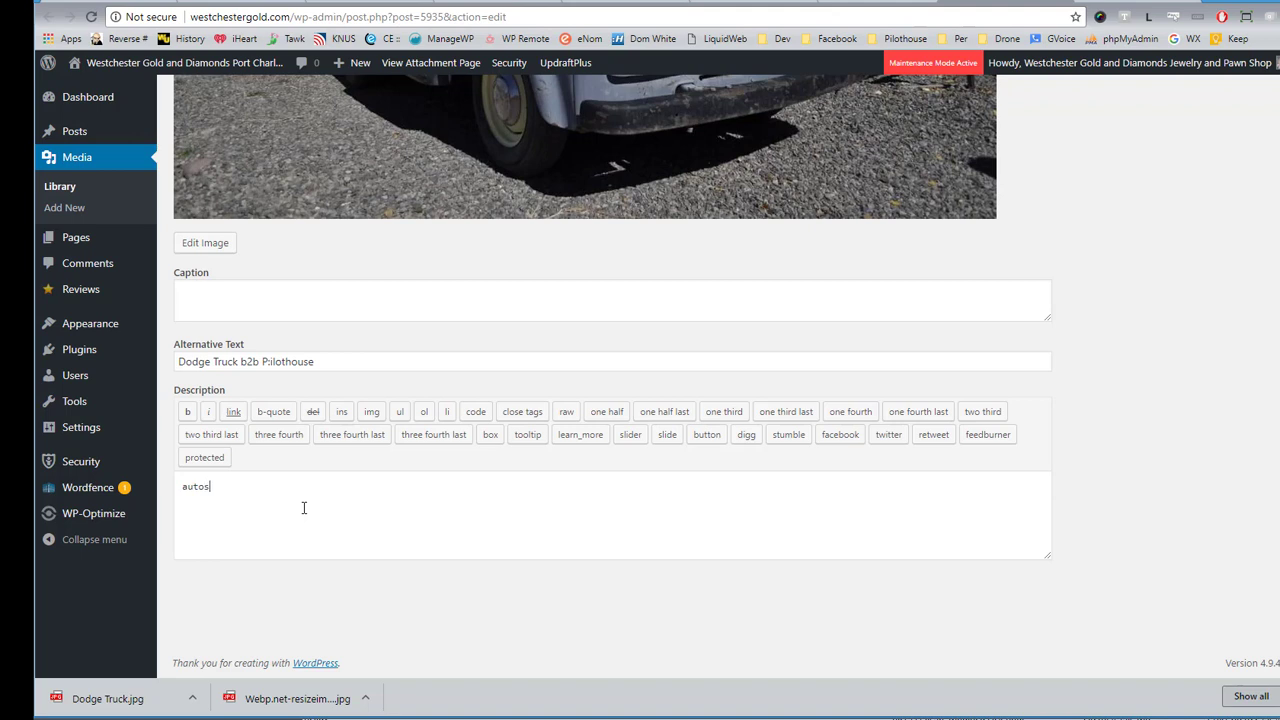
text(t)
text(rujck)
text(tation)
scroll(1137, 337, up, 5)
click(1243, 344)
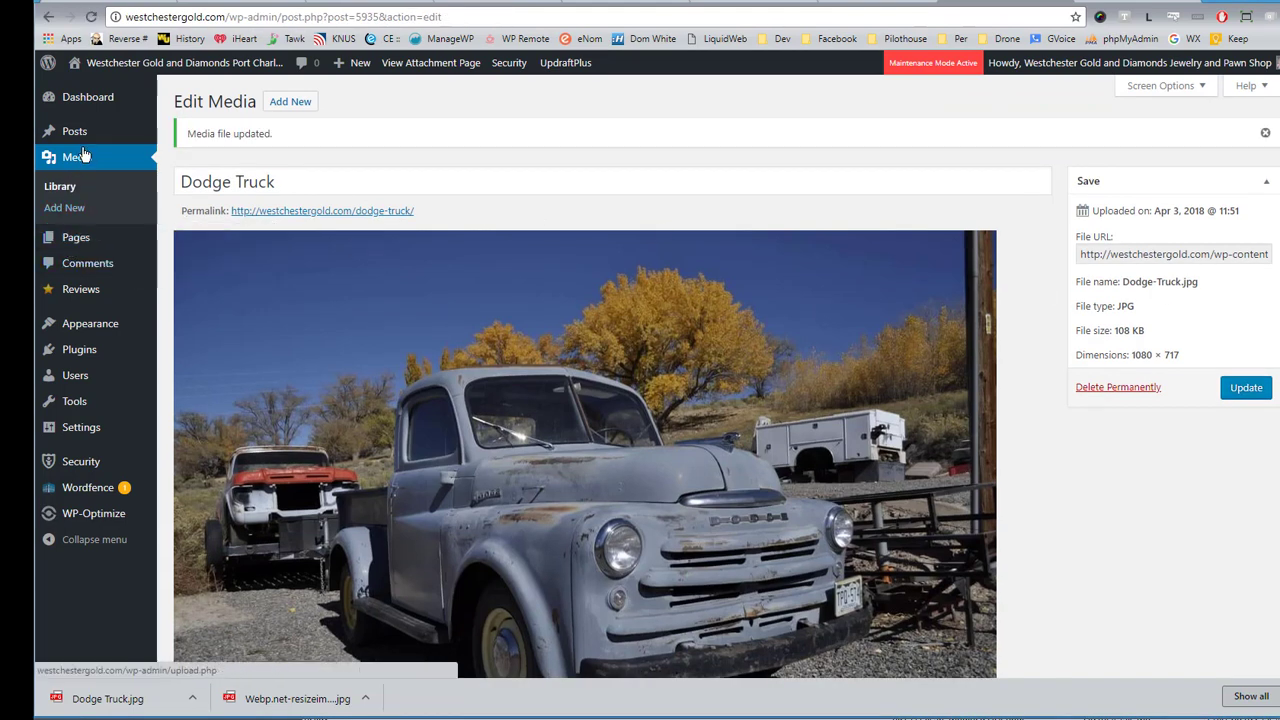
Create a new post titled "Test Post" and select the Dodge Truck image from the media library for it.
mouse_move(82, 133)
click(180, 160)
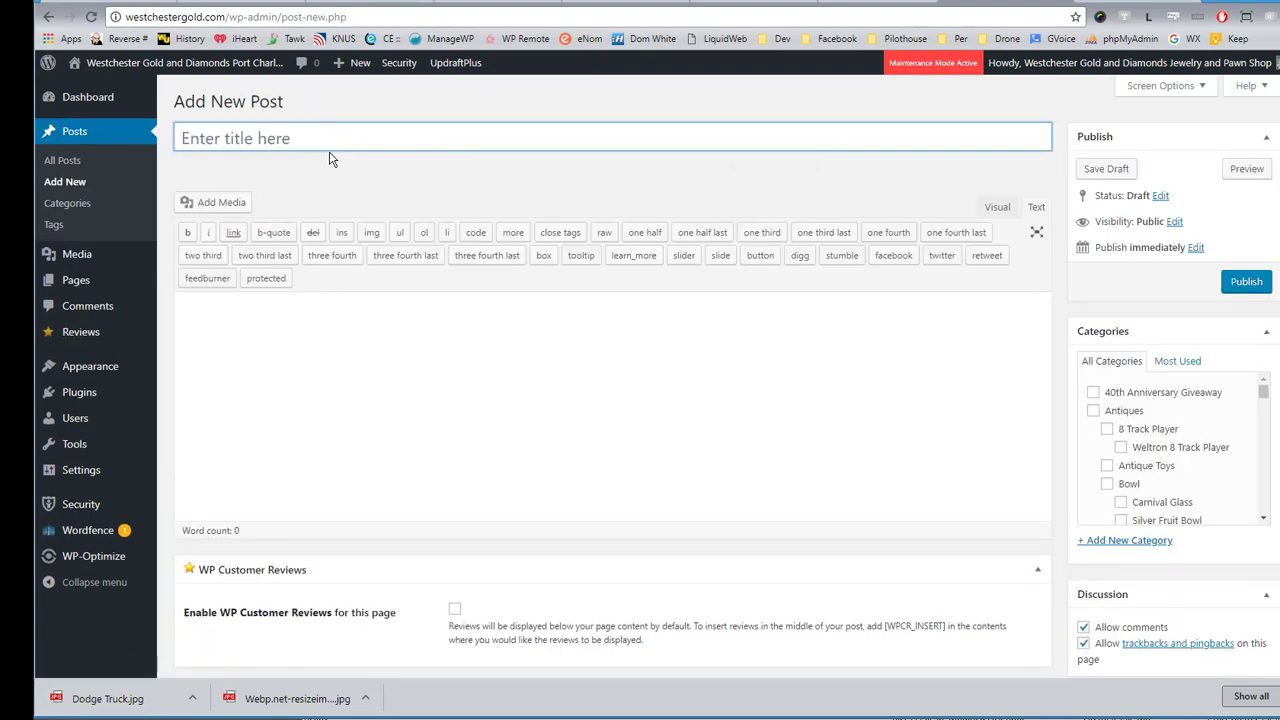
text(Test Post)
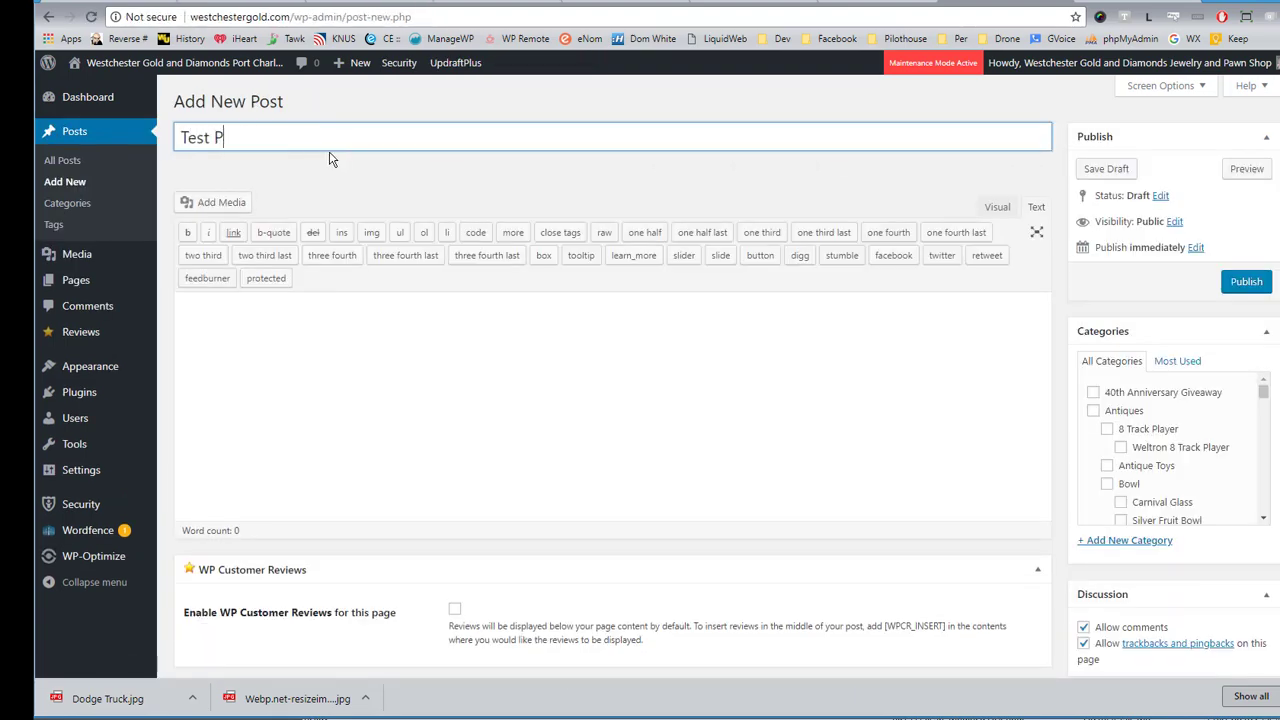
click(213, 203)
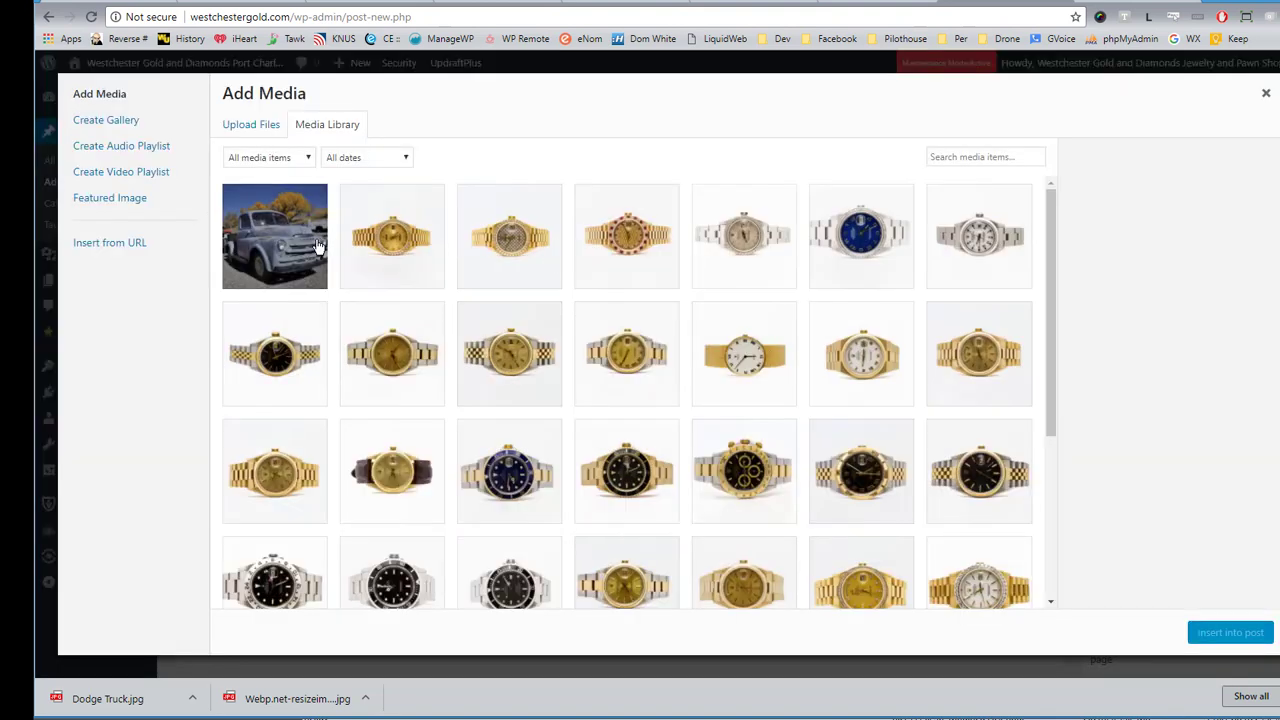
click(281, 240)
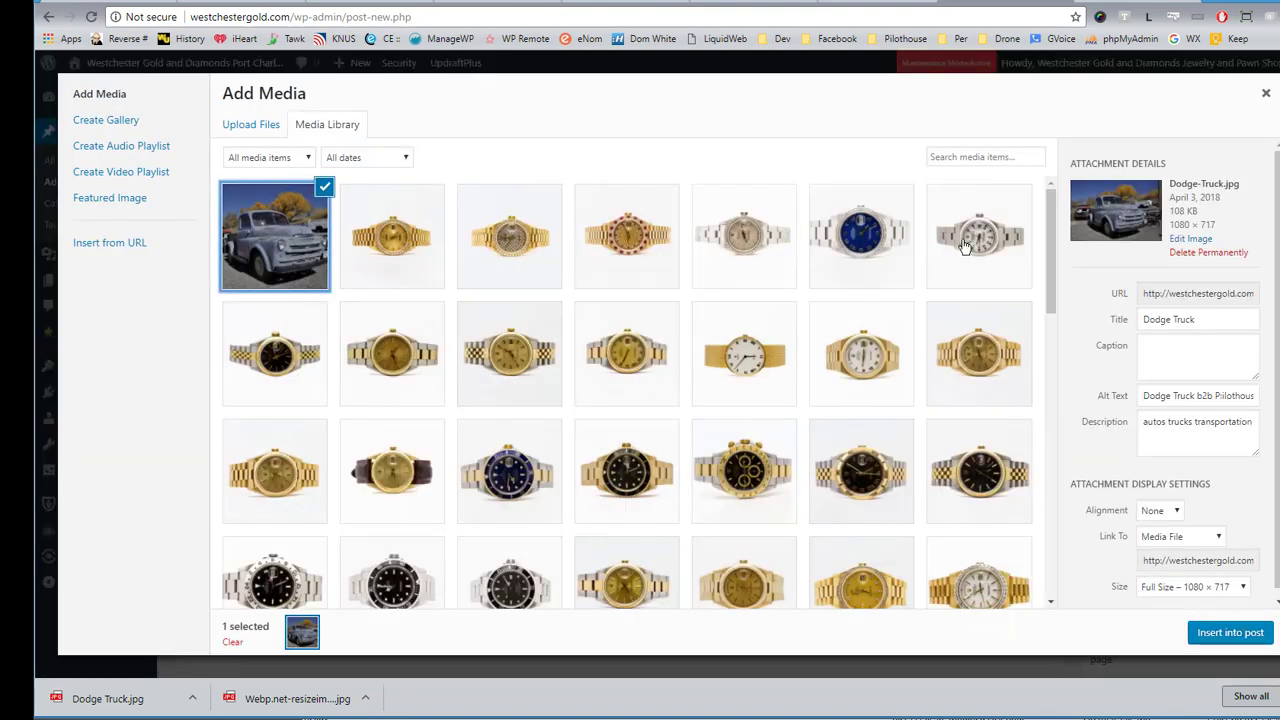
Review the image's title, alt text and description, and correct the alt text to "Dodge Truck b2b Pilothouse".
click(1192, 319)
drag(1192, 319, 1153, 318)
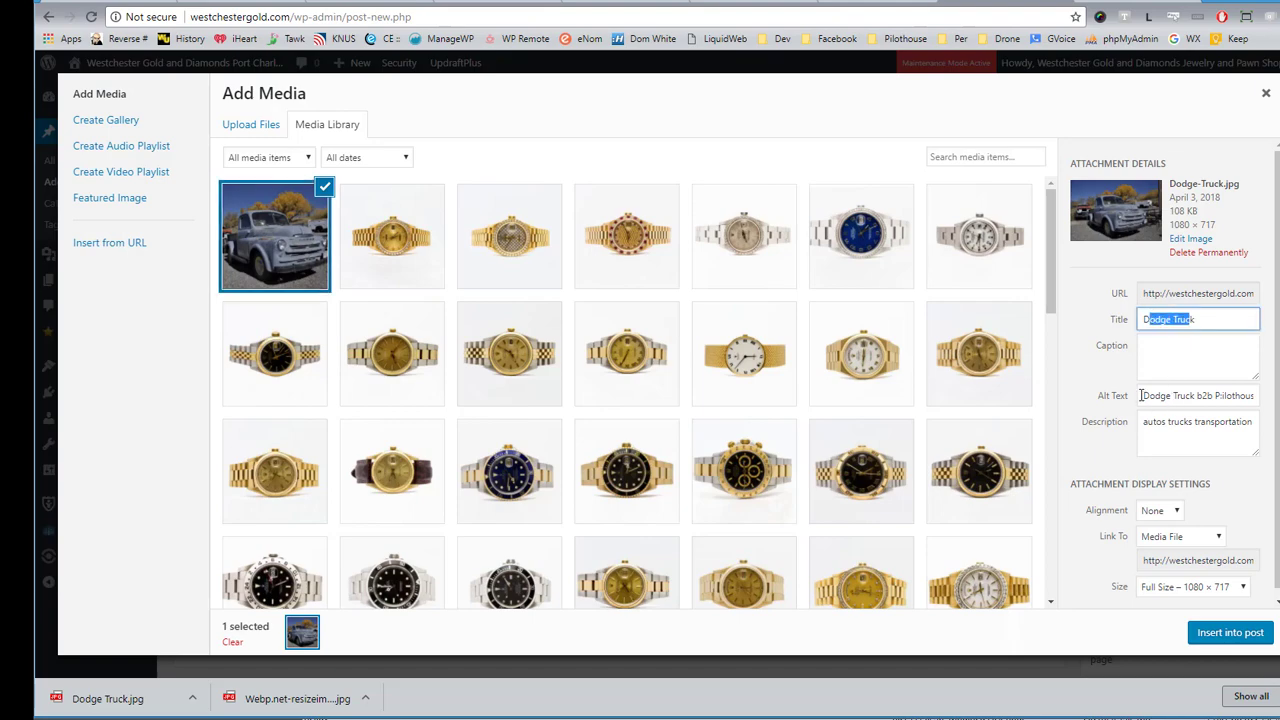
drag(1140, 396, 1256, 396)
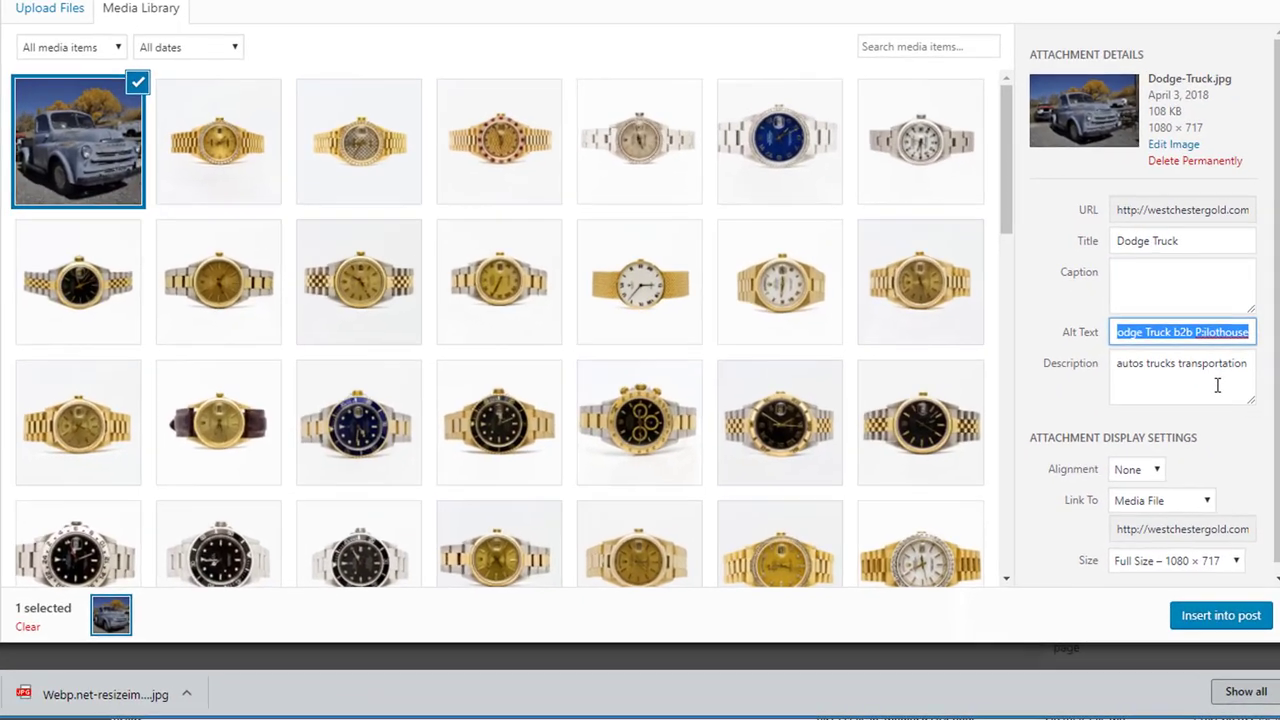
click(1217, 385)
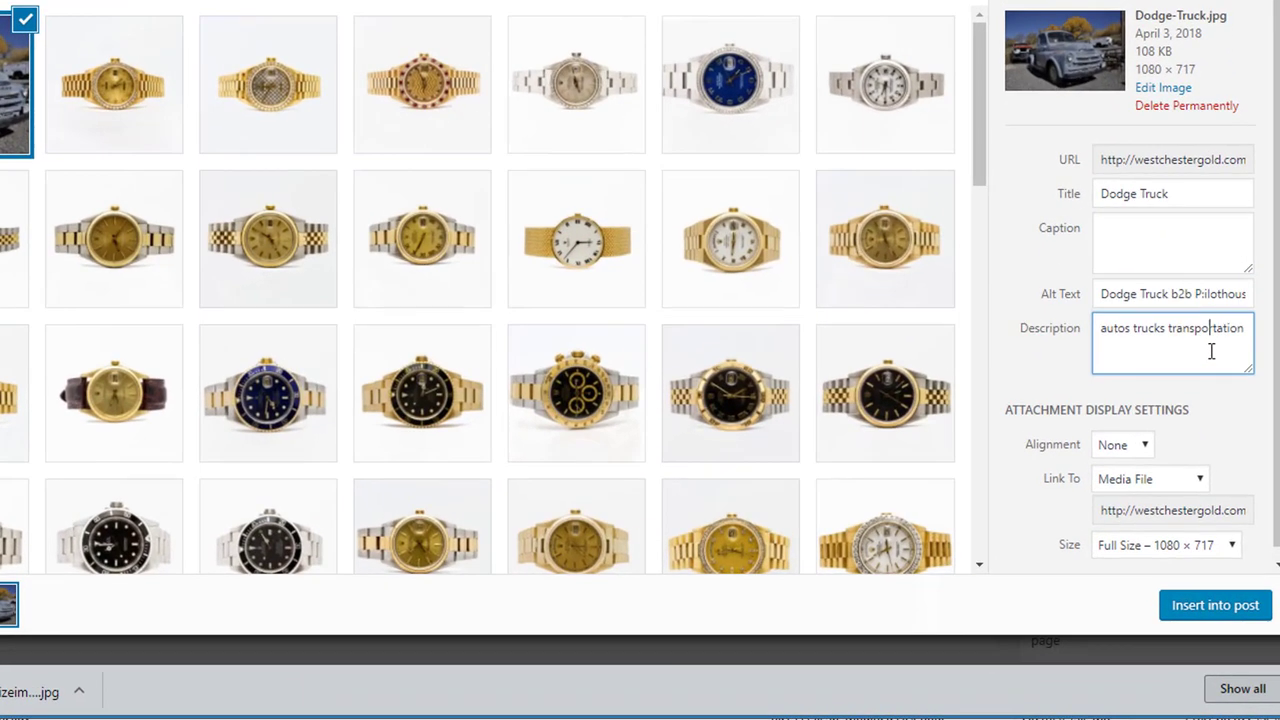
click(1213, 330)
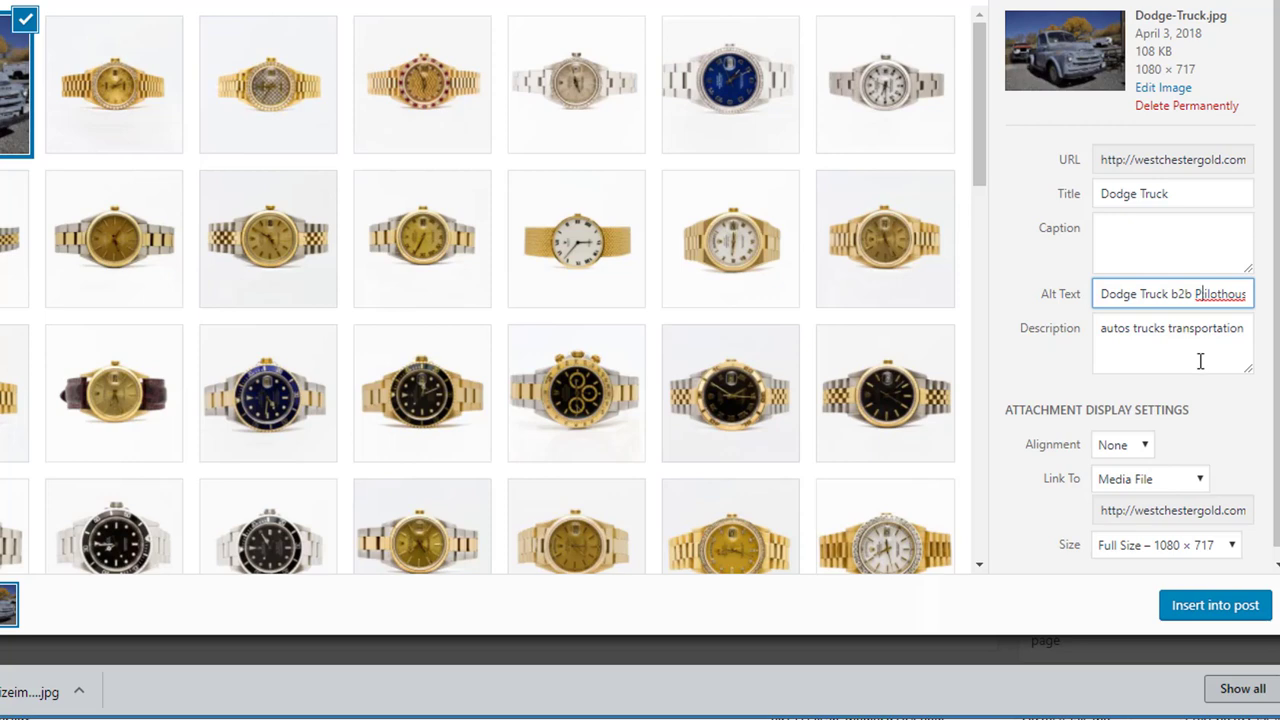
right_click(1226, 293)
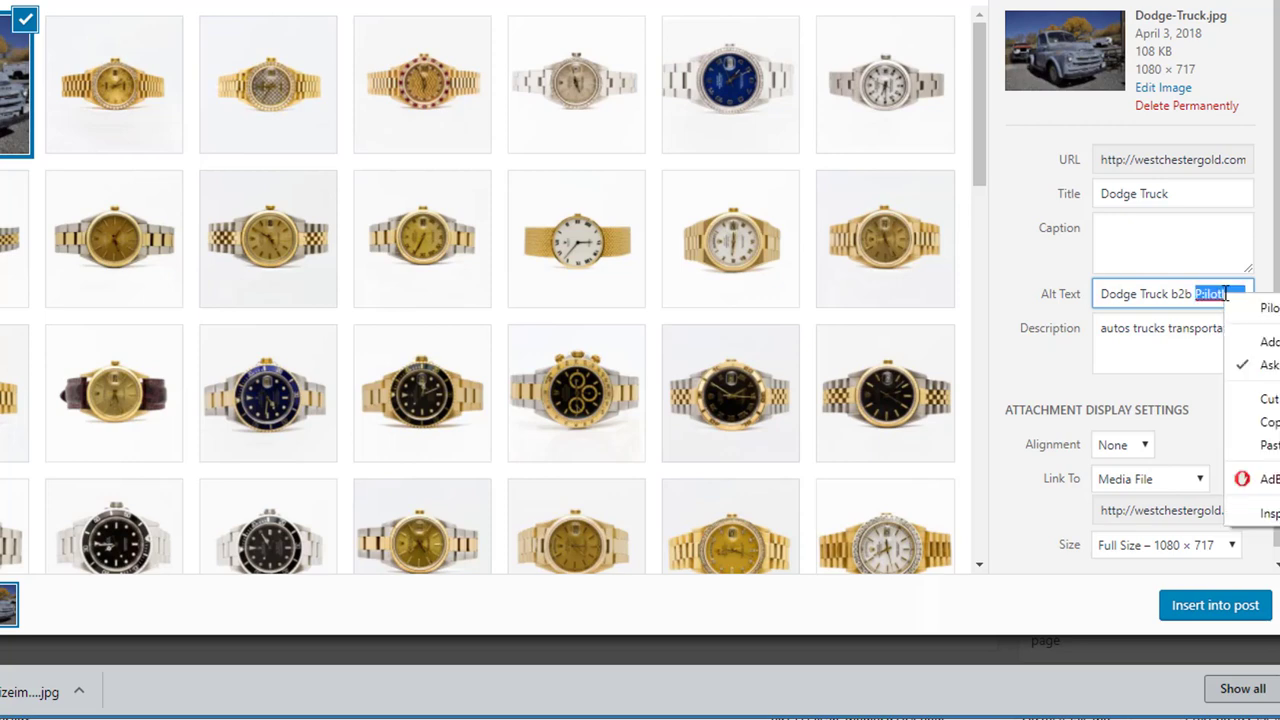
click(1266, 308)
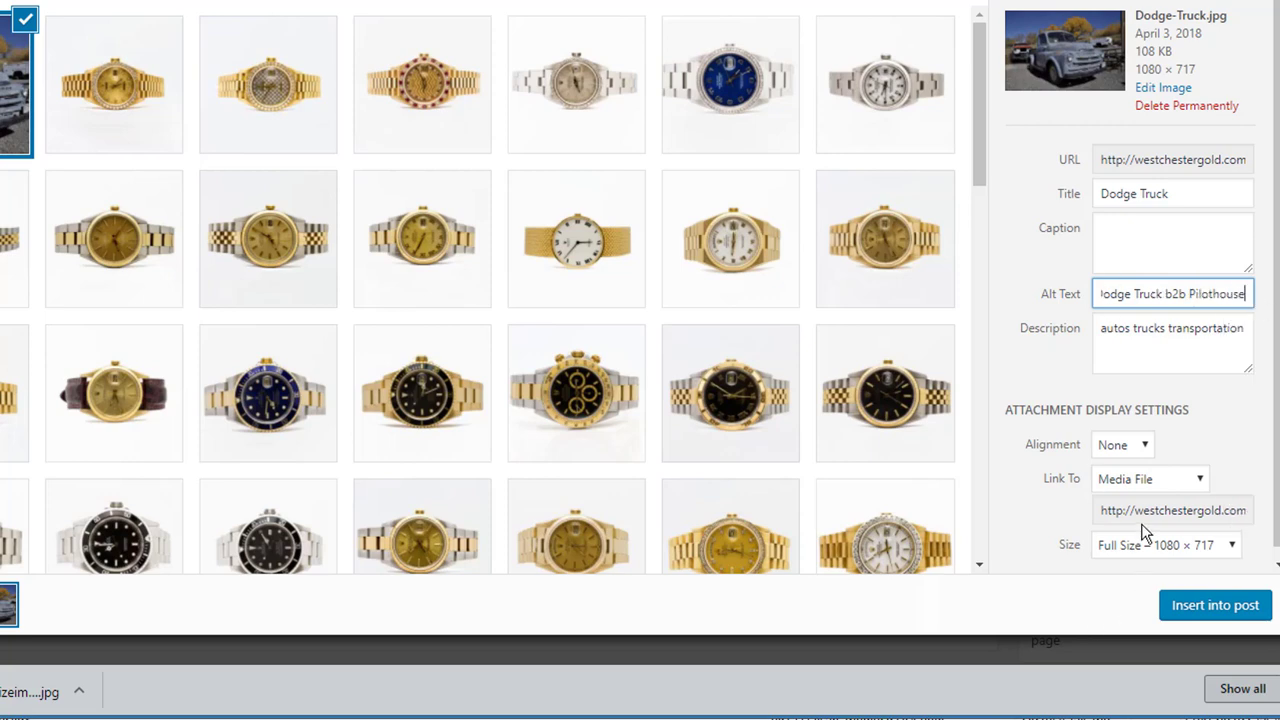
Insert the image into the post at full size with its link set to None, and check it in the visual editor.
click(1119, 484)
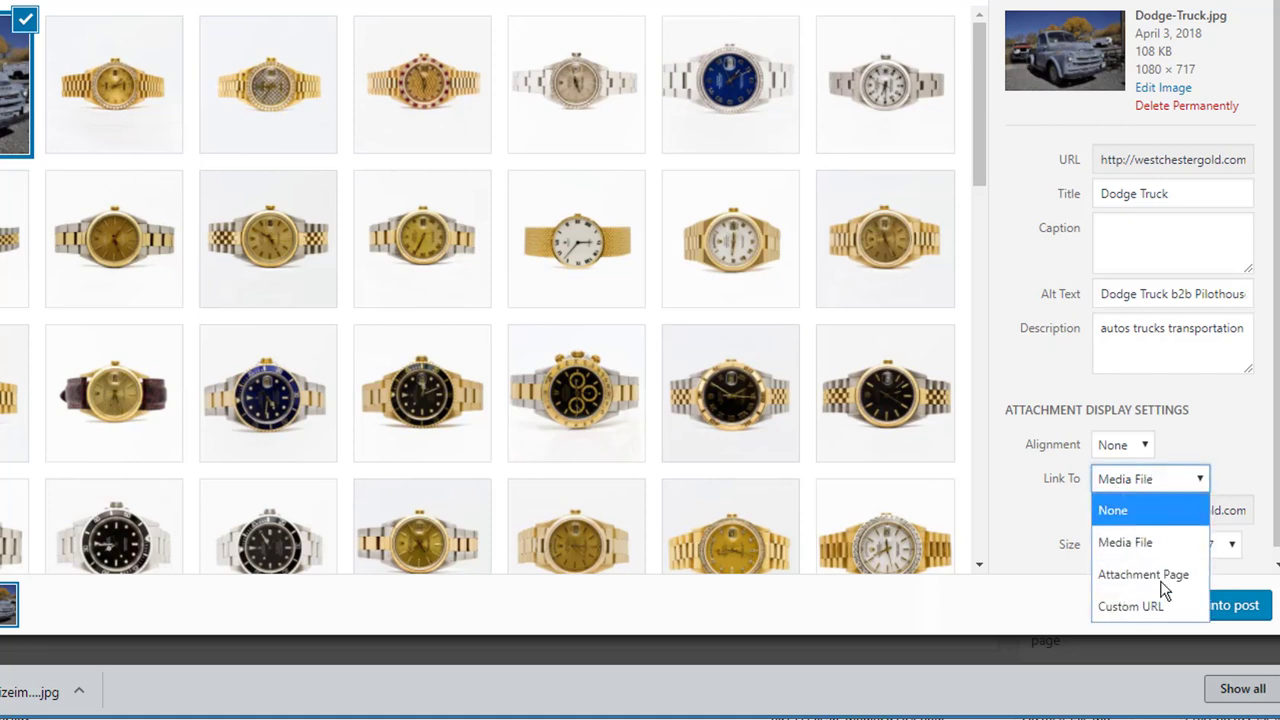
click(1138, 512)
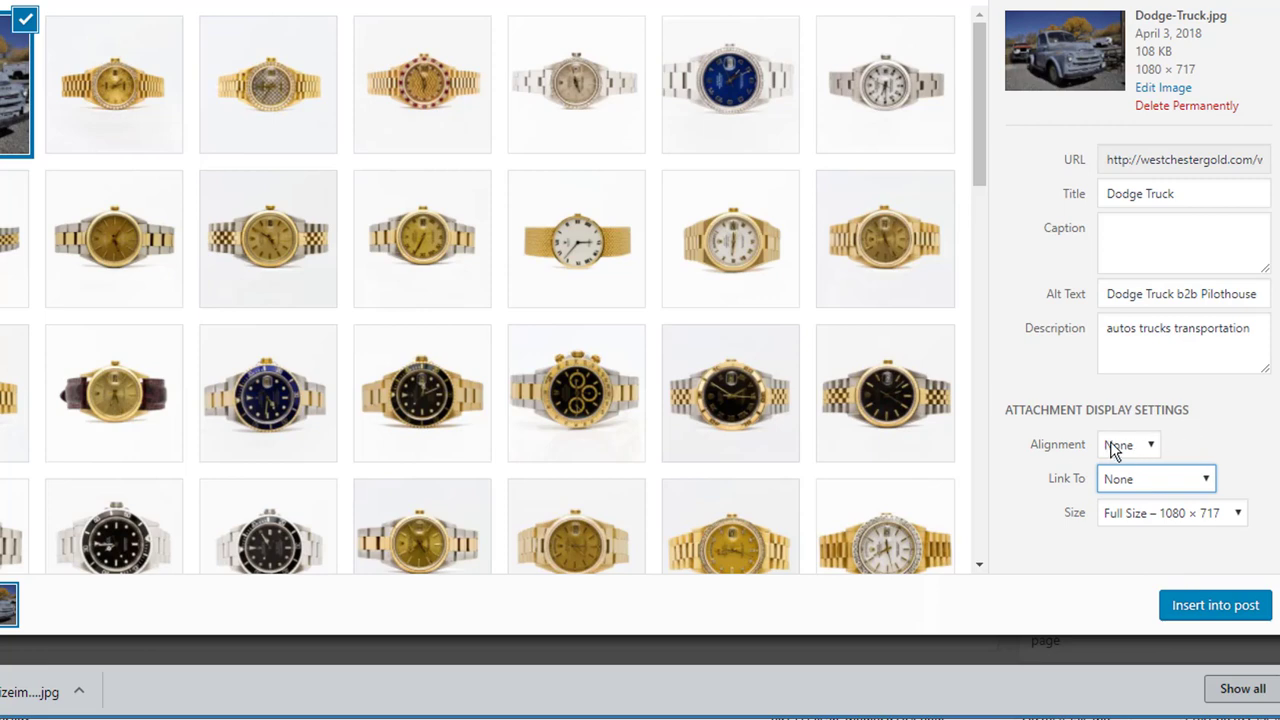
click(1215, 605)
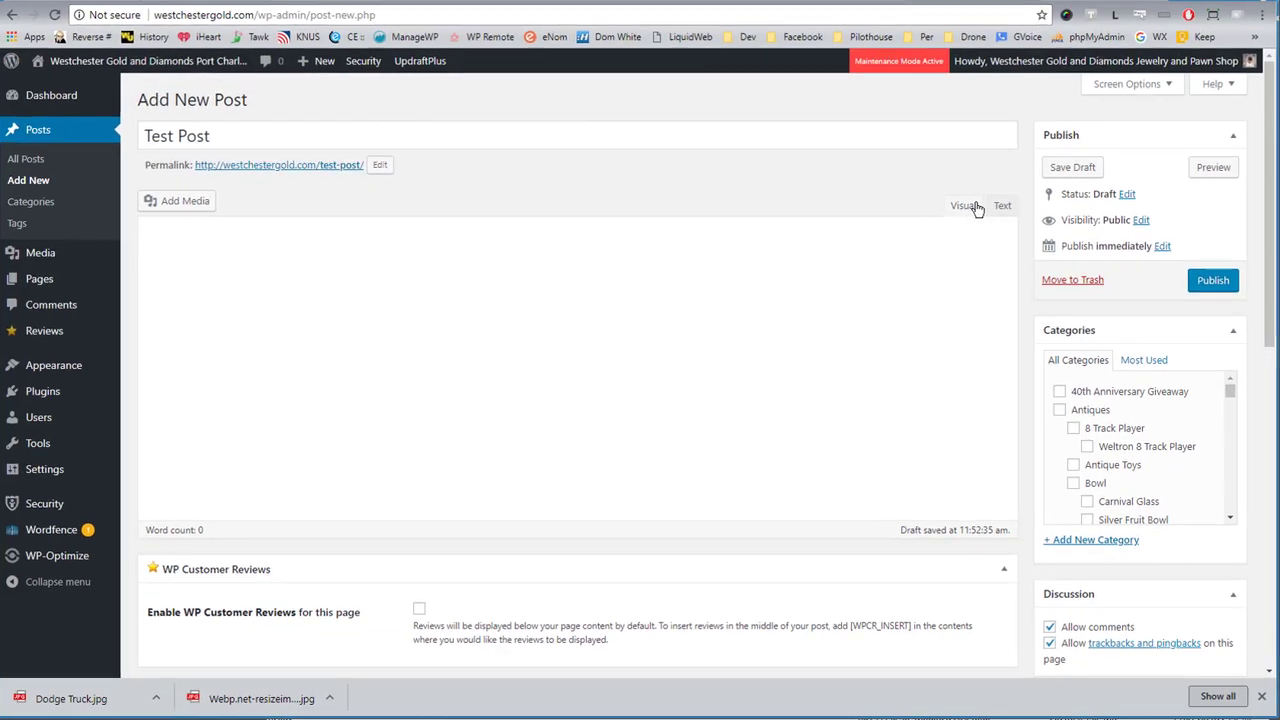
click(909, 46)
scroll(817, 416, down, 5)
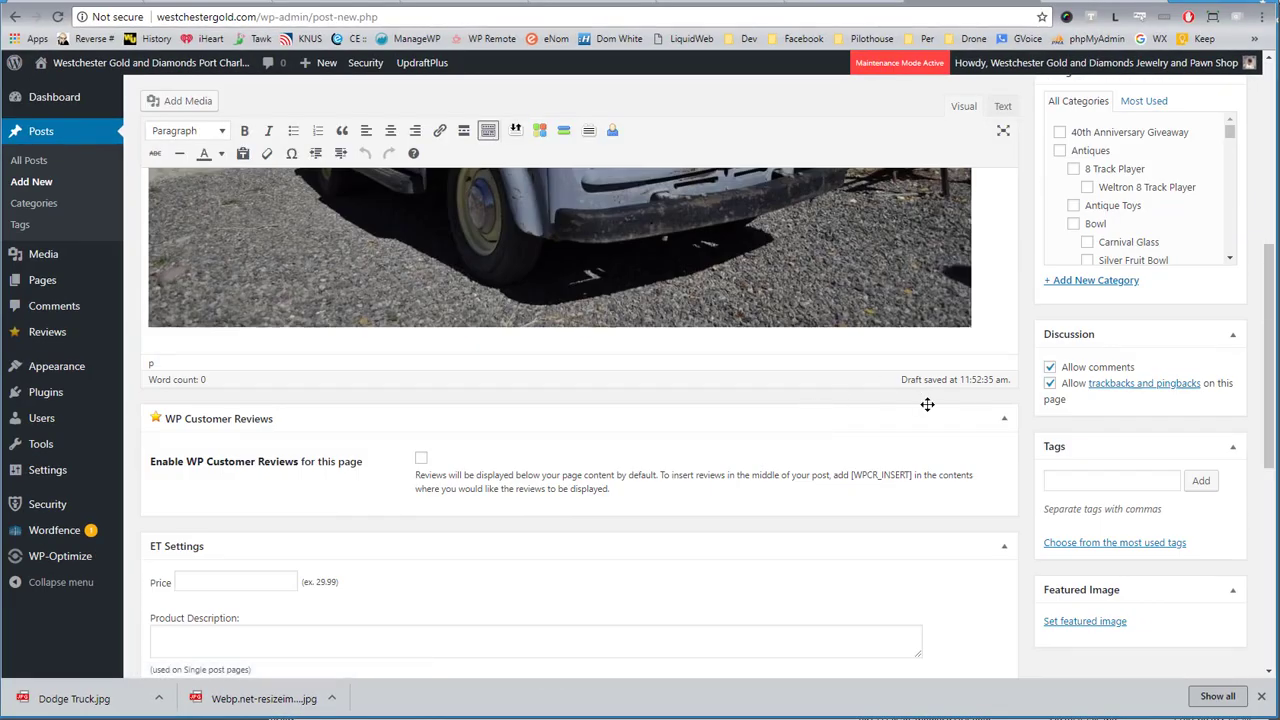
scroll(926, 403, up, 2)
Publish the Test Post and show its content as HTML code.
click(1196, 180)
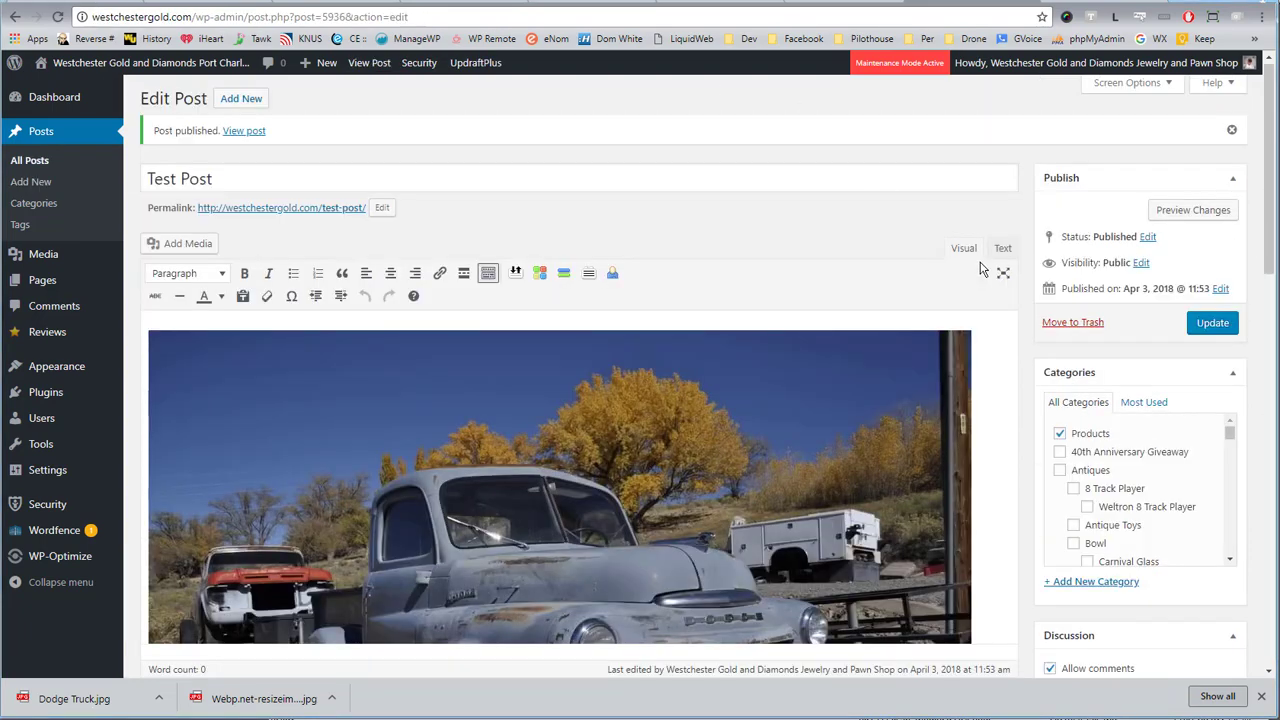
click(1003, 250)
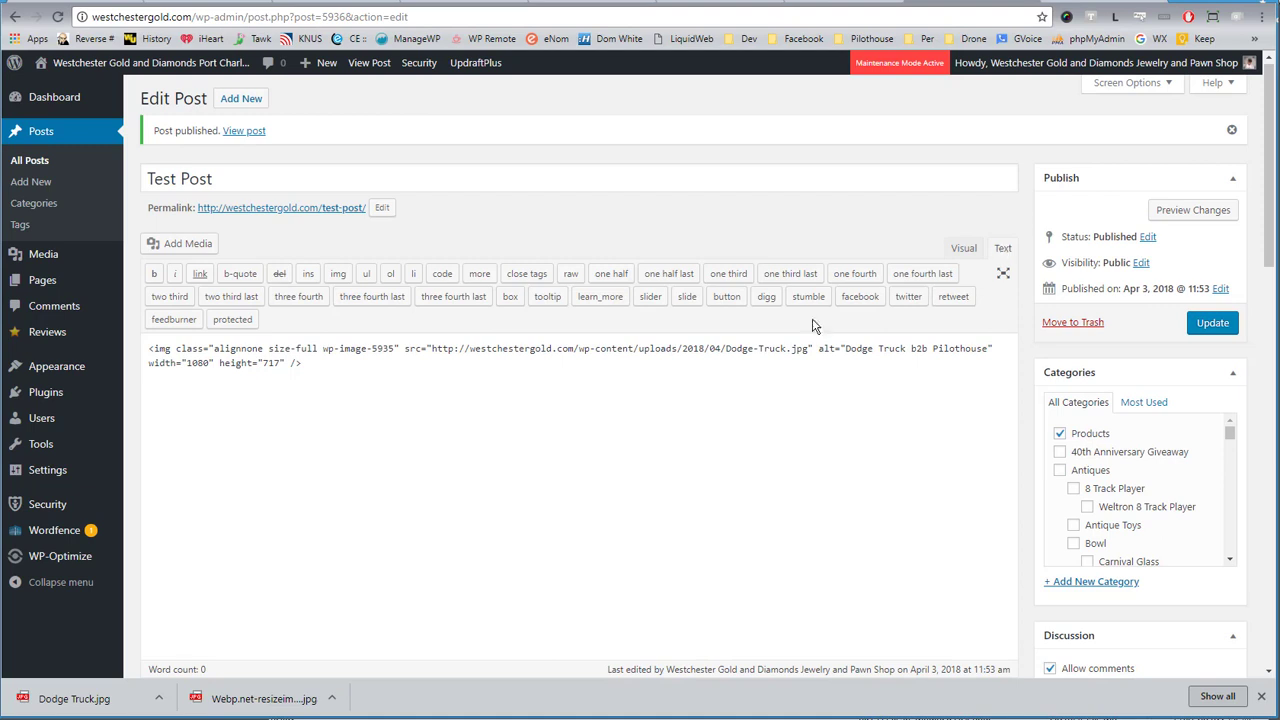